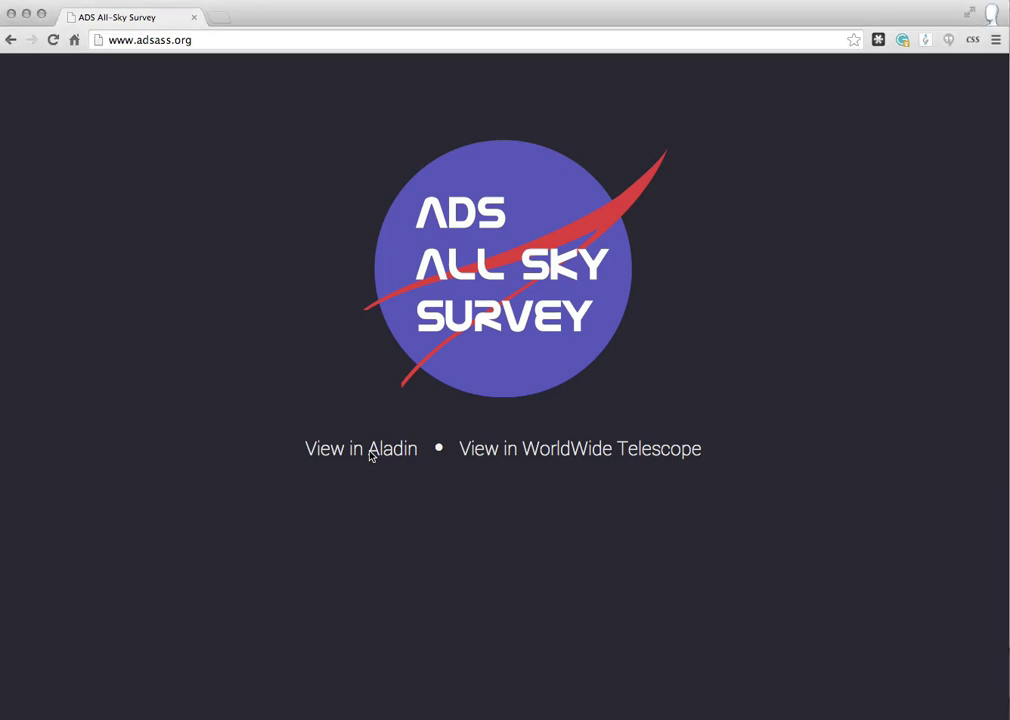
# Open the article heat map sky in Aladin and rotate it toward southern declinations.
pyautogui.click(370, 452)
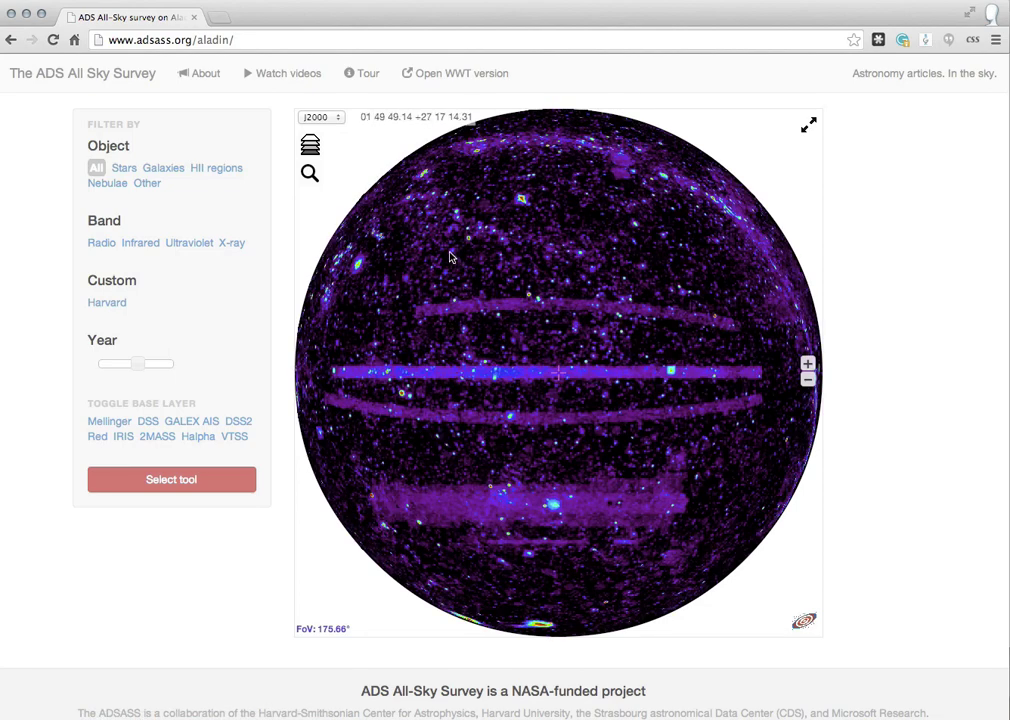
pyautogui.moveTo(451, 255); pyautogui.dragTo(596, 322)
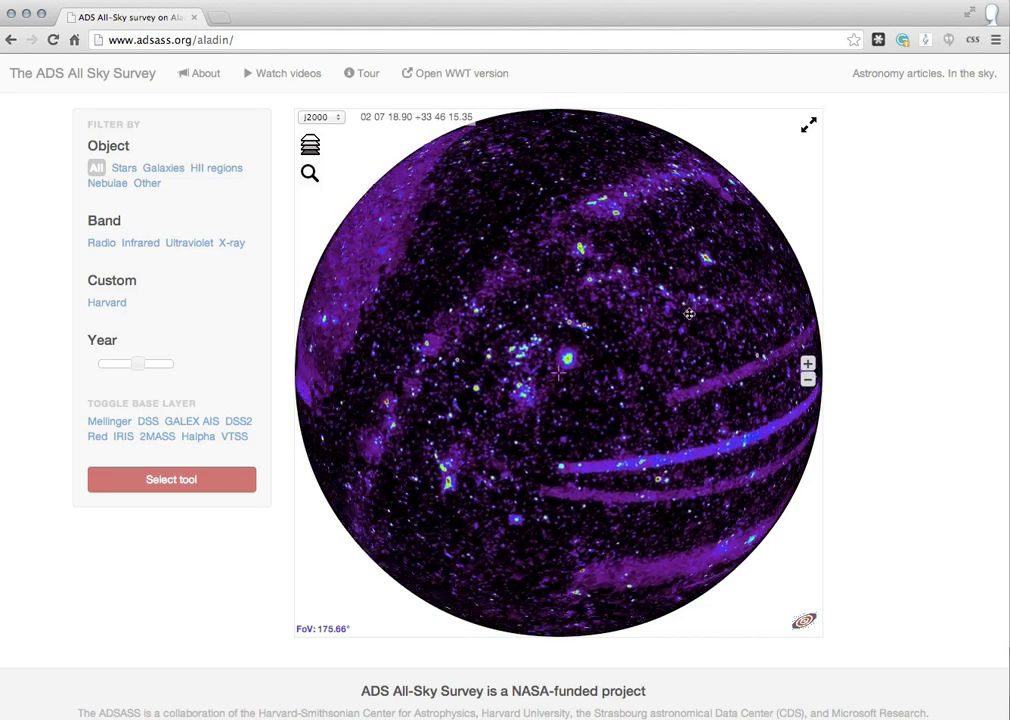
pyautogui.moveTo(752, 311); pyautogui.dragTo(586, 387)
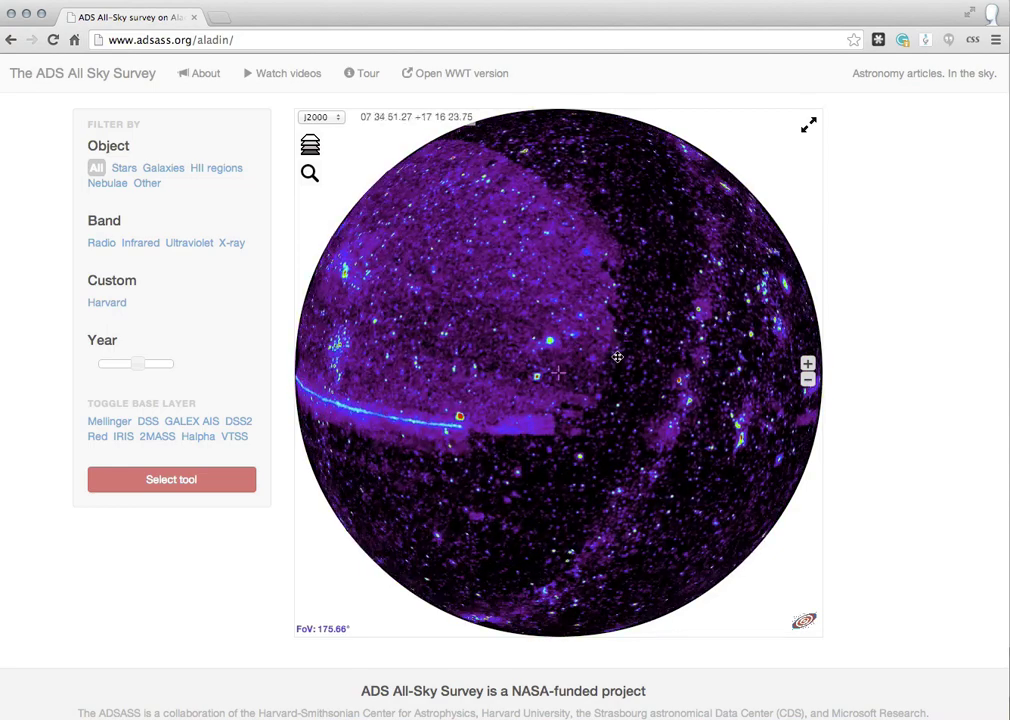
pyautogui.moveTo(704, 229); pyautogui.dragTo(594, 407)
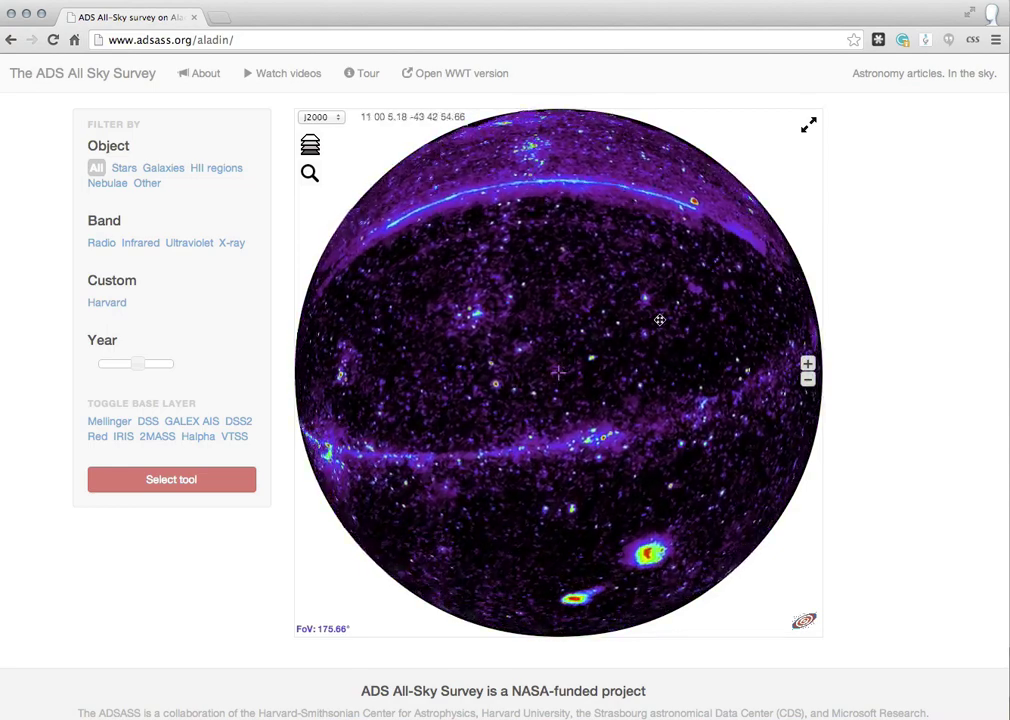
# Centre the two bright southern blobs and zoom in to about 58.75°.
pyautogui.moveTo(648, 323); pyautogui.dragTo(474, 436)
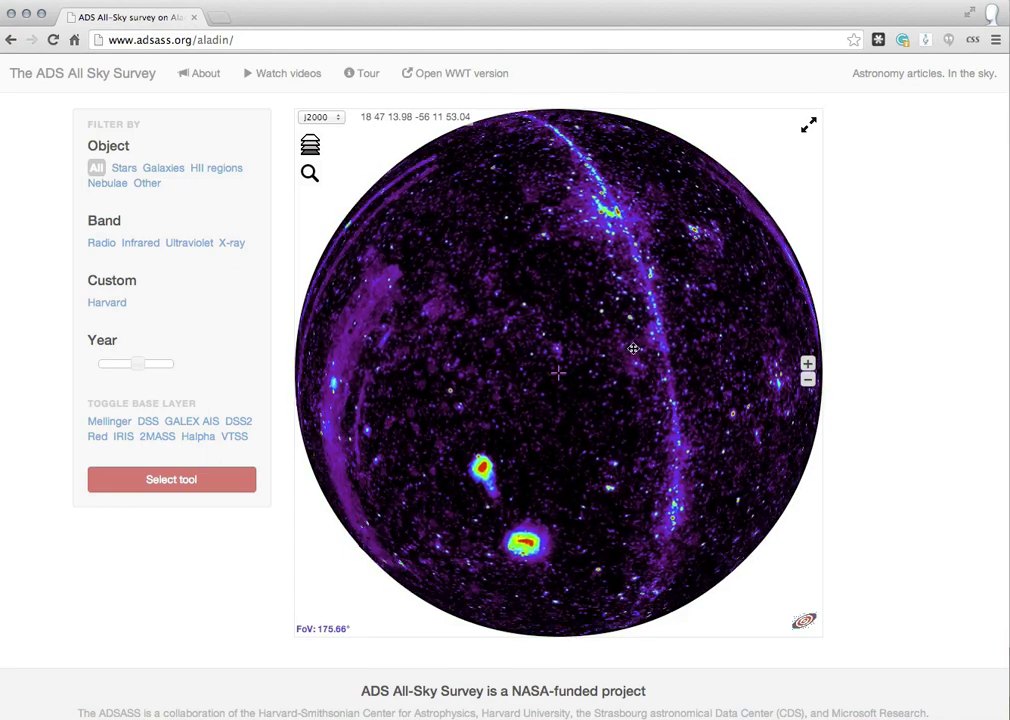
pyautogui.moveTo(691, 284); pyautogui.dragTo(720, 284)
pyautogui.moveTo(476, 404); pyautogui.dragTo(499, 405)
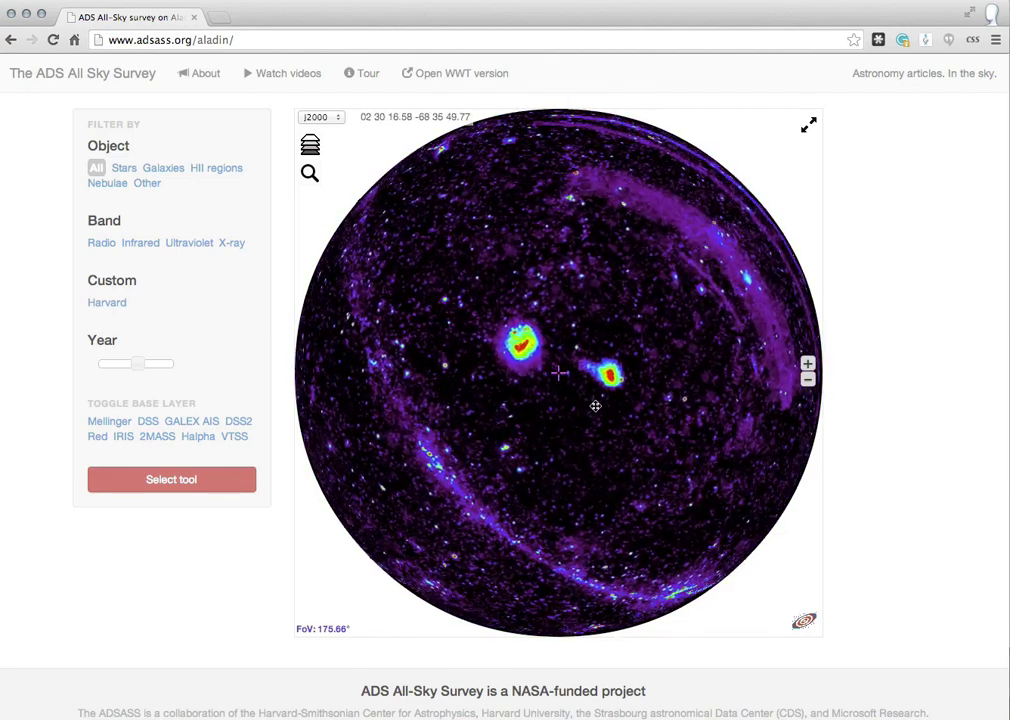
pyautogui.scroll(5, 489, 399)
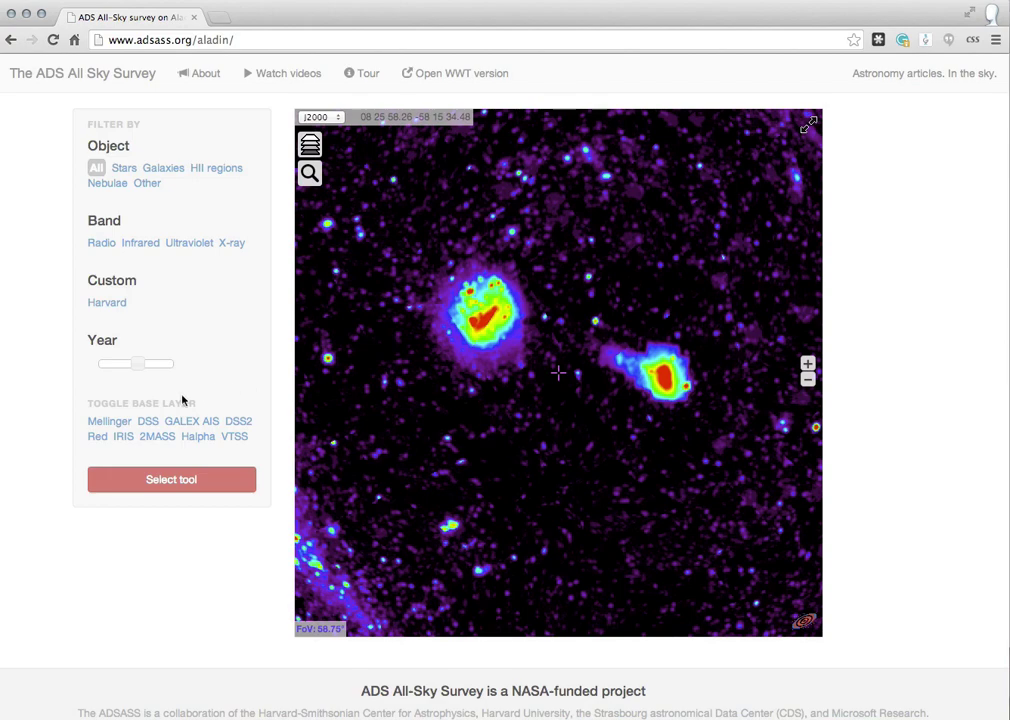
# Switch to the Mellinger base layer, centre the Magellanic Cloud, and zoom in with source markers shown.
pyautogui.click(110, 421)
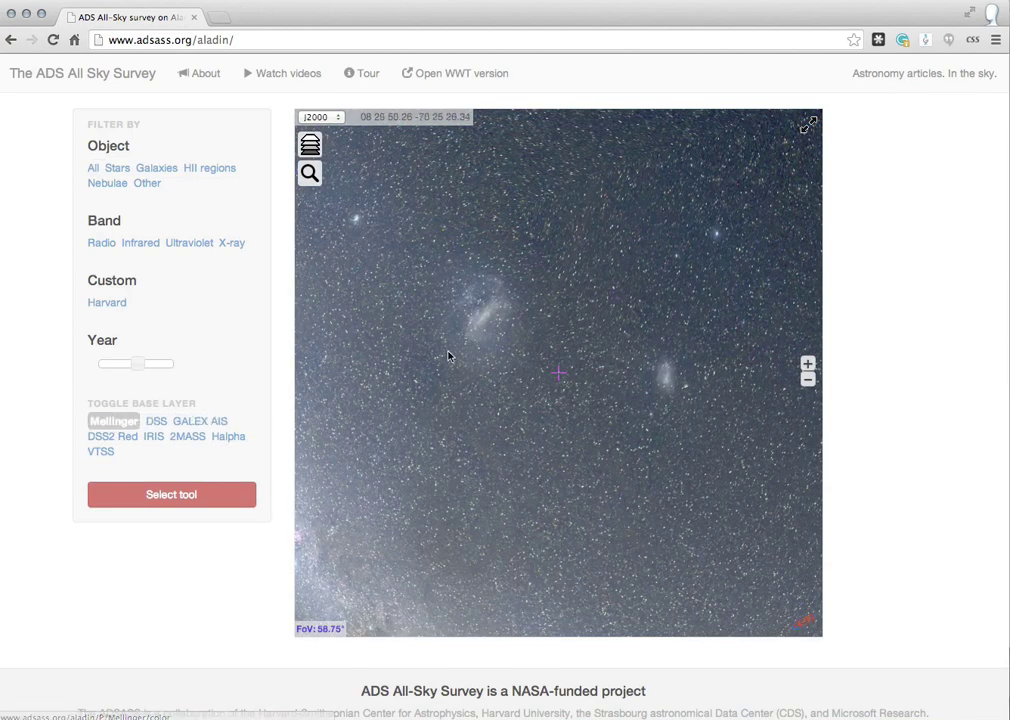
pyautogui.moveTo(453, 361); pyautogui.dragTo(534, 398)
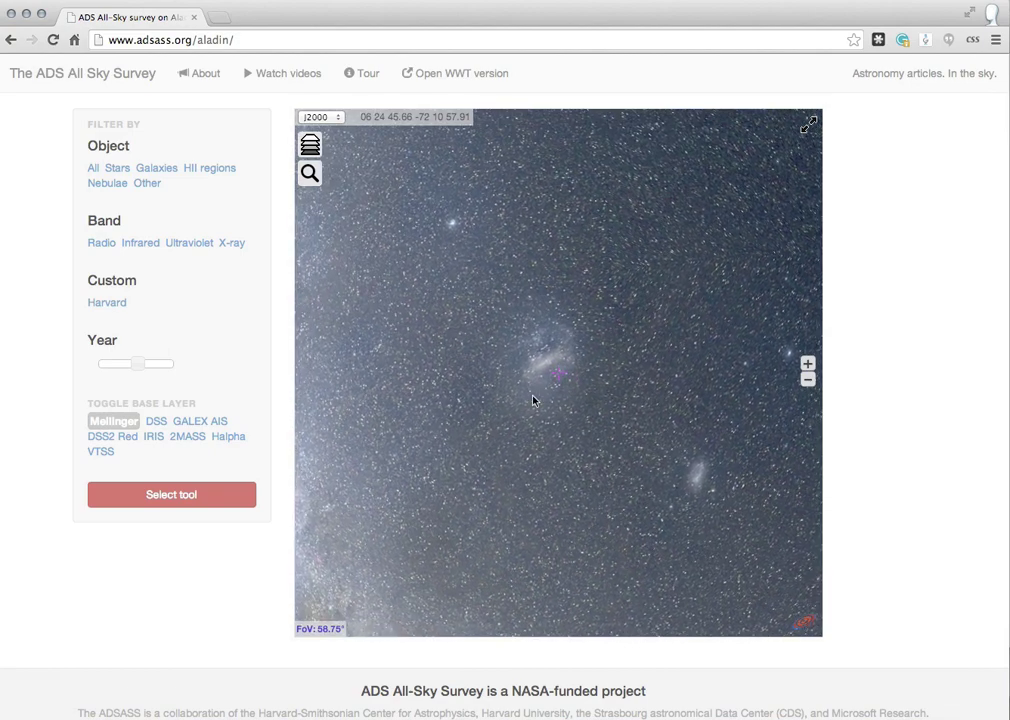
pyautogui.scroll(8, 534, 398)
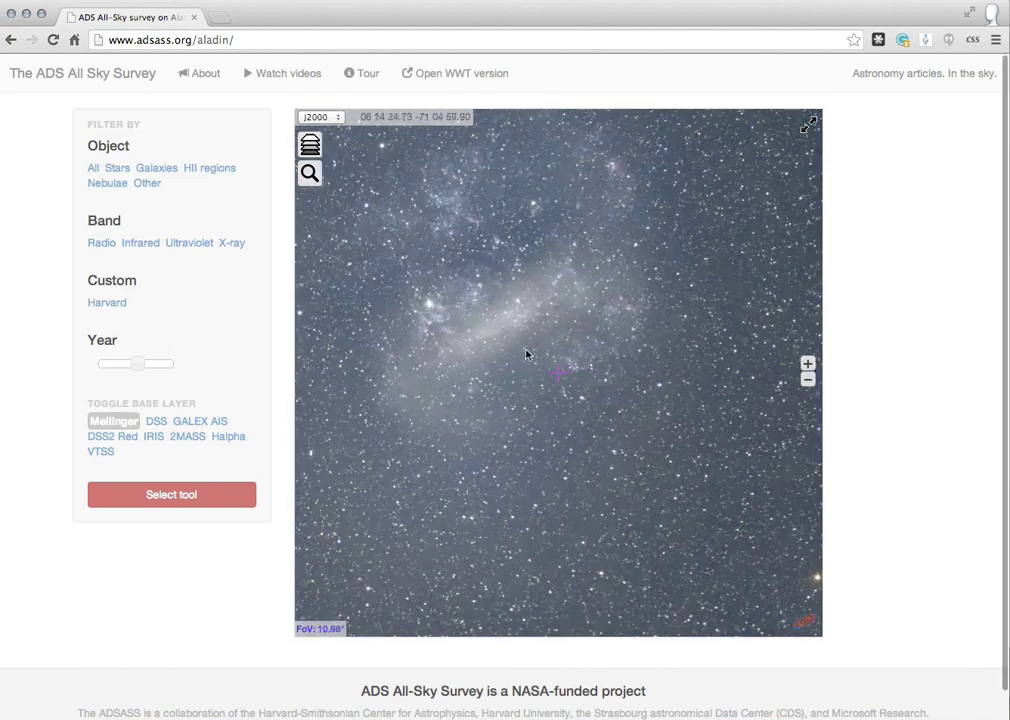
pyautogui.moveTo(525, 350); pyautogui.dragTo(615, 397)
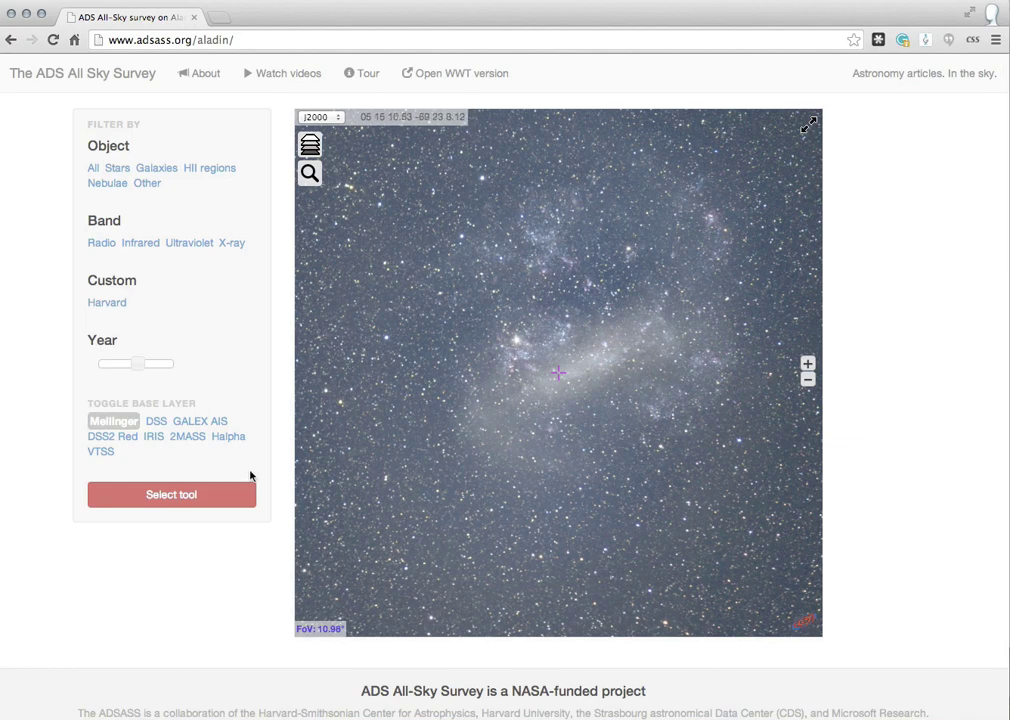
pyautogui.click(213, 497)
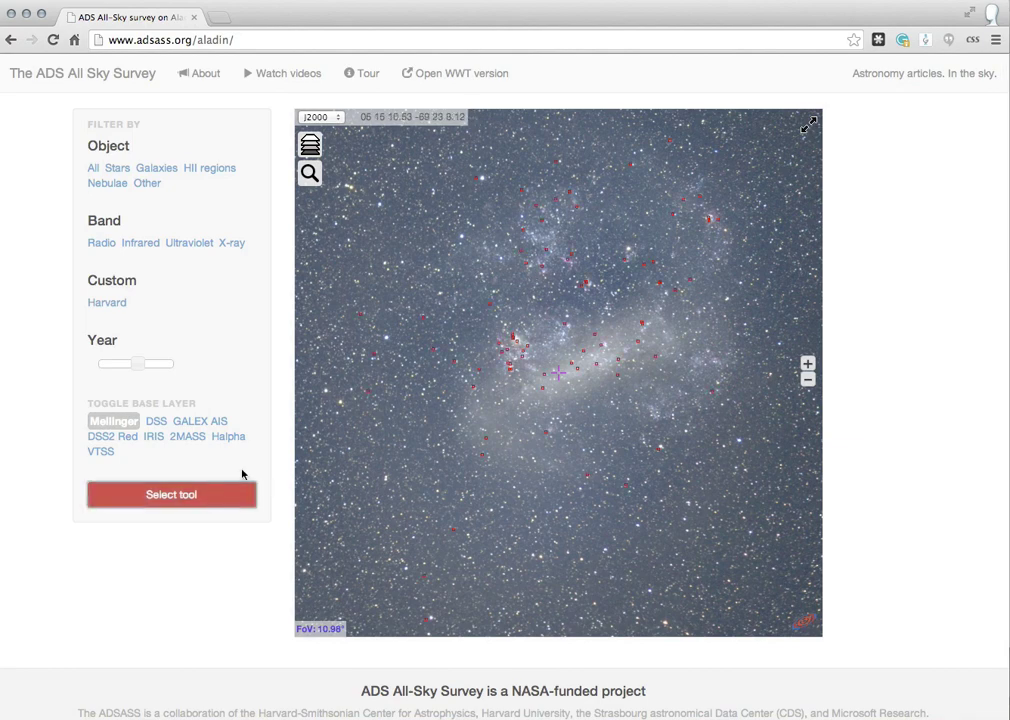
pyautogui.scroll(3, 449, 406)
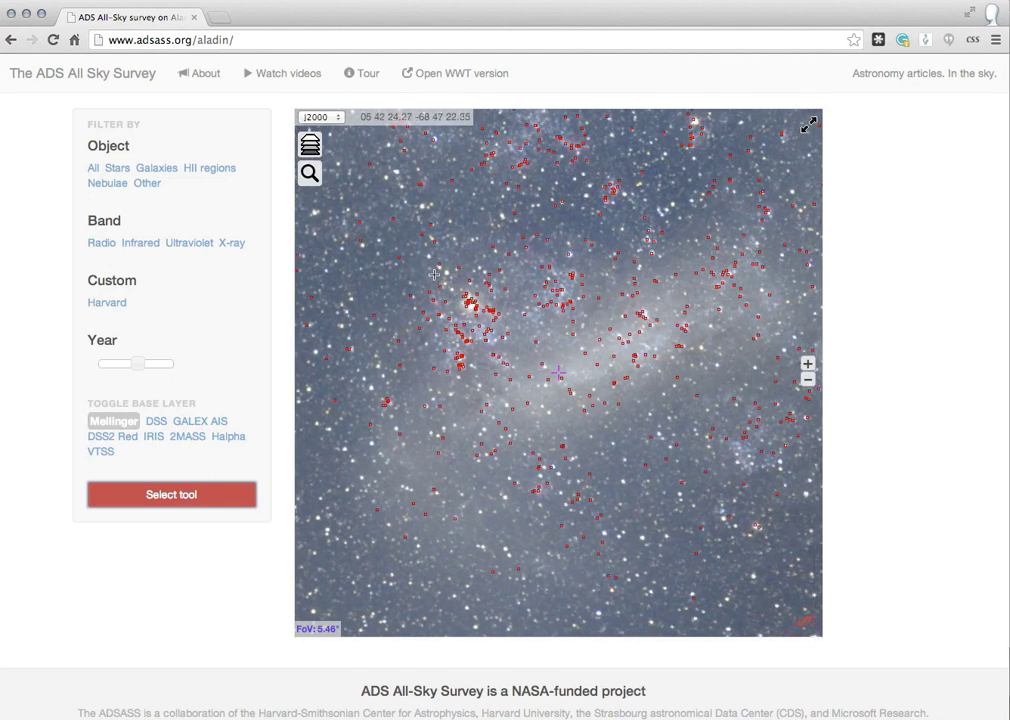
# Box-select sources in a patch of the cloud and list its papers, then its objects like SN 1987A.
pyautogui.moveTo(437, 277); pyautogui.dragTo(514, 350)
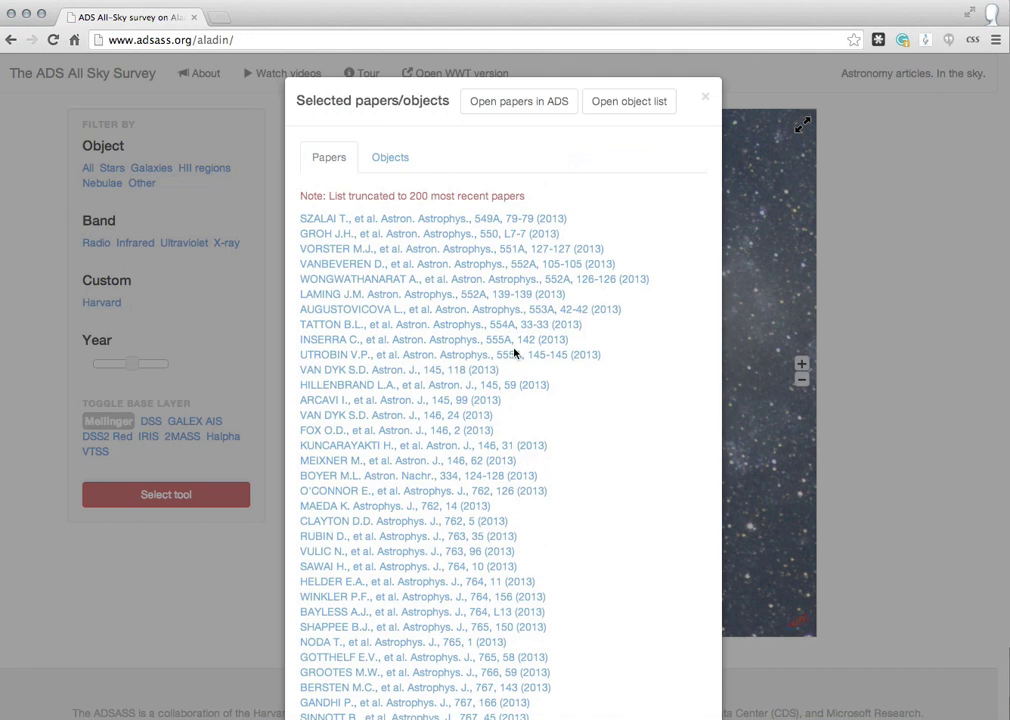
pyautogui.scroll(-7, 514, 352)
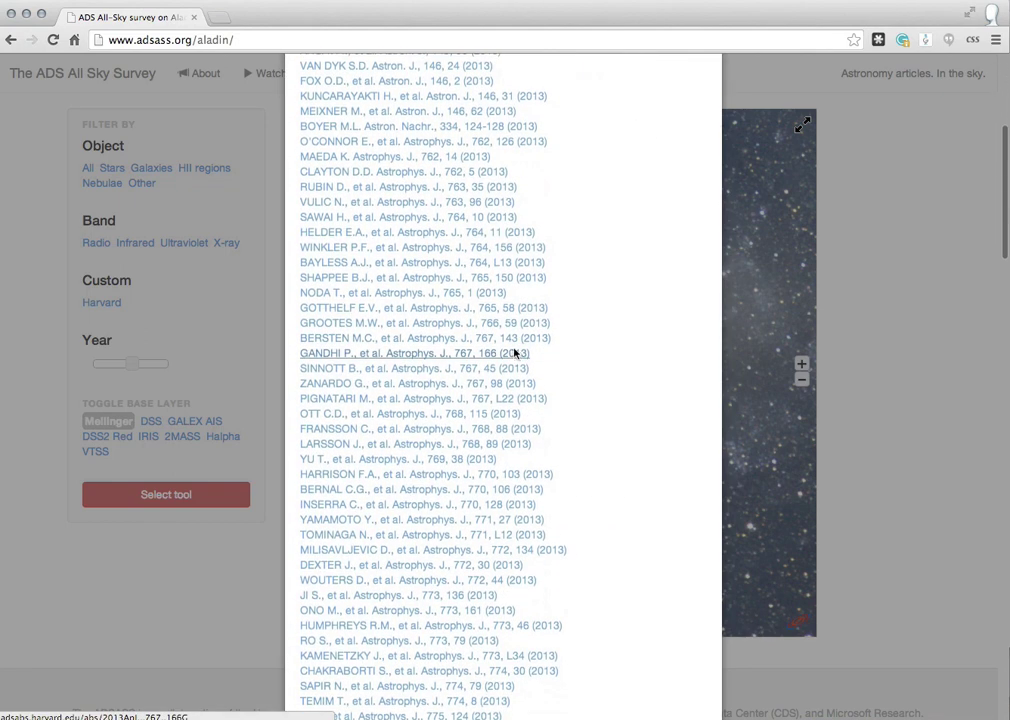
pyautogui.scroll(7, 514, 352)
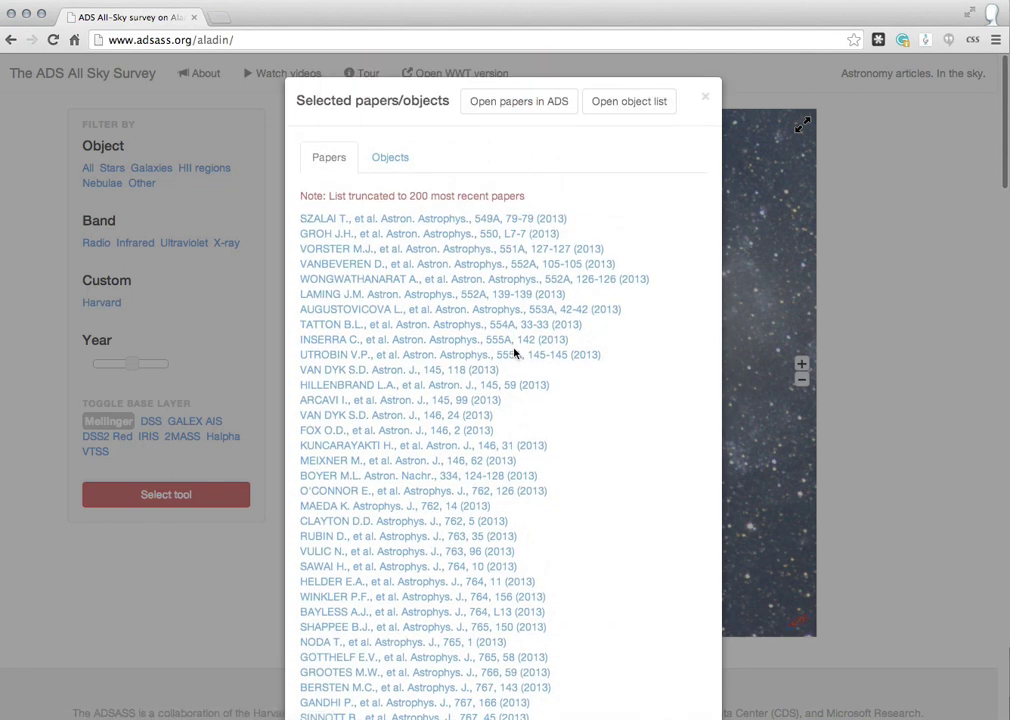
pyautogui.click(406, 157)
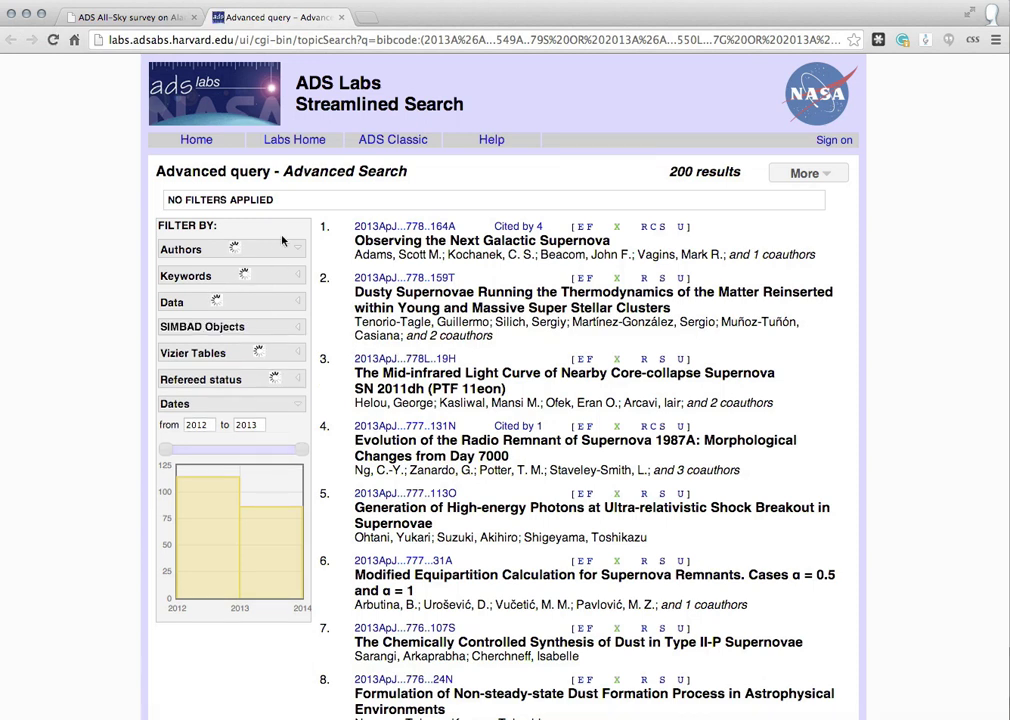
# Open the selected objects as a list in a new tab, view SN 1987A in SIMBAD, and return.
pyautogui.click(145, 22)
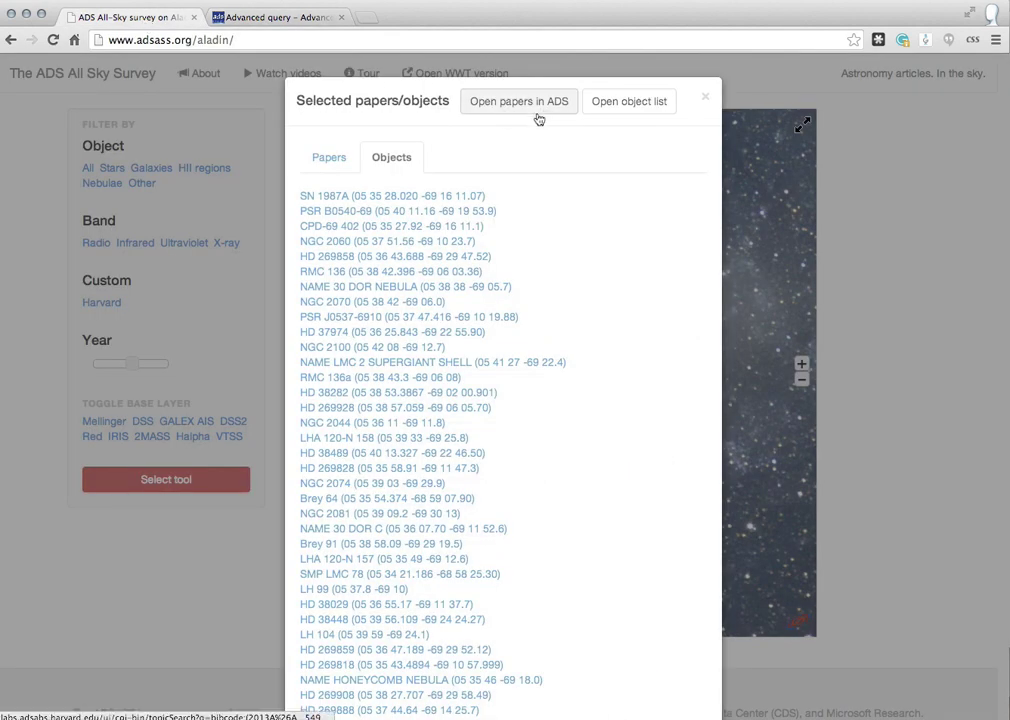
pyautogui.click(629, 104)
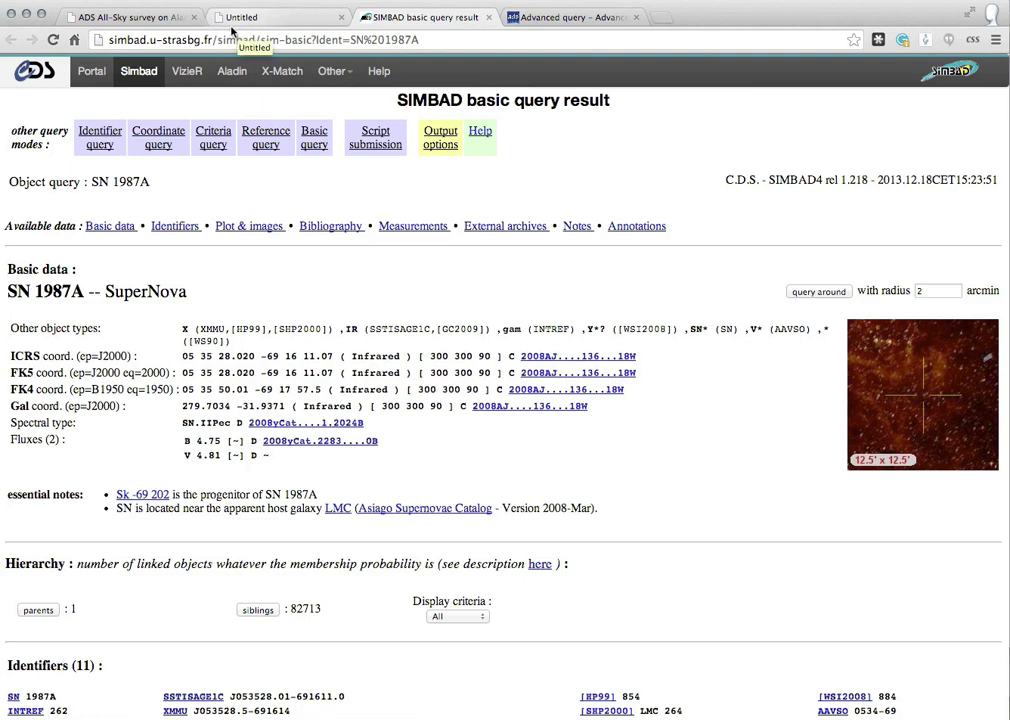
pyautogui.click(163, 19)
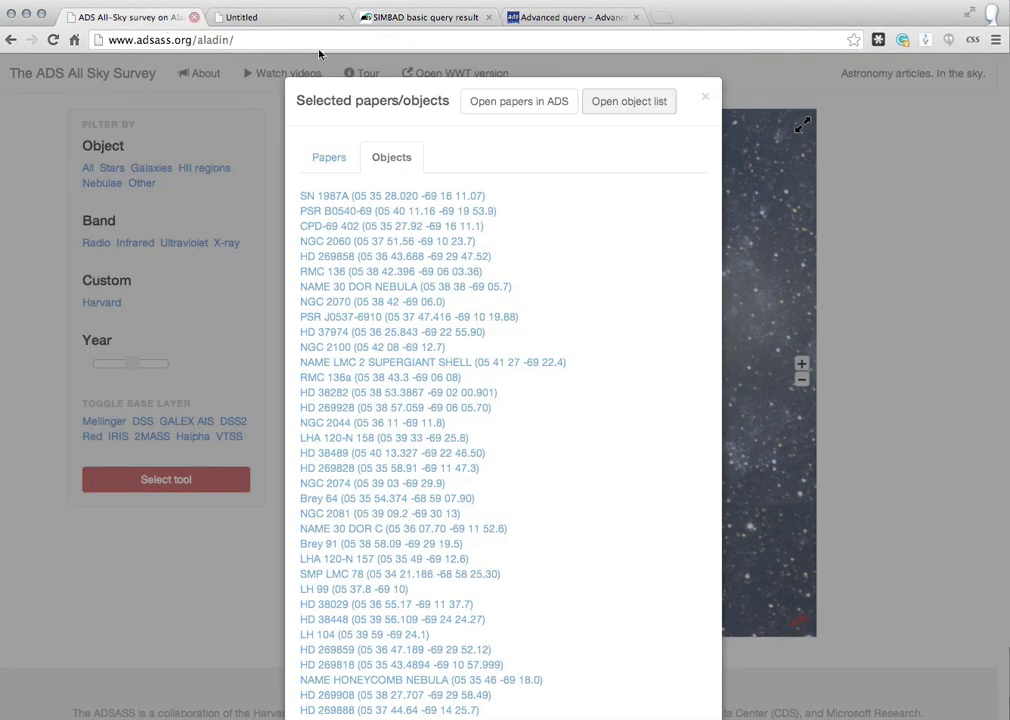
# Close the object list, show the All objects heat map, and zoom out to 118.08°.
pyautogui.click(705, 101)
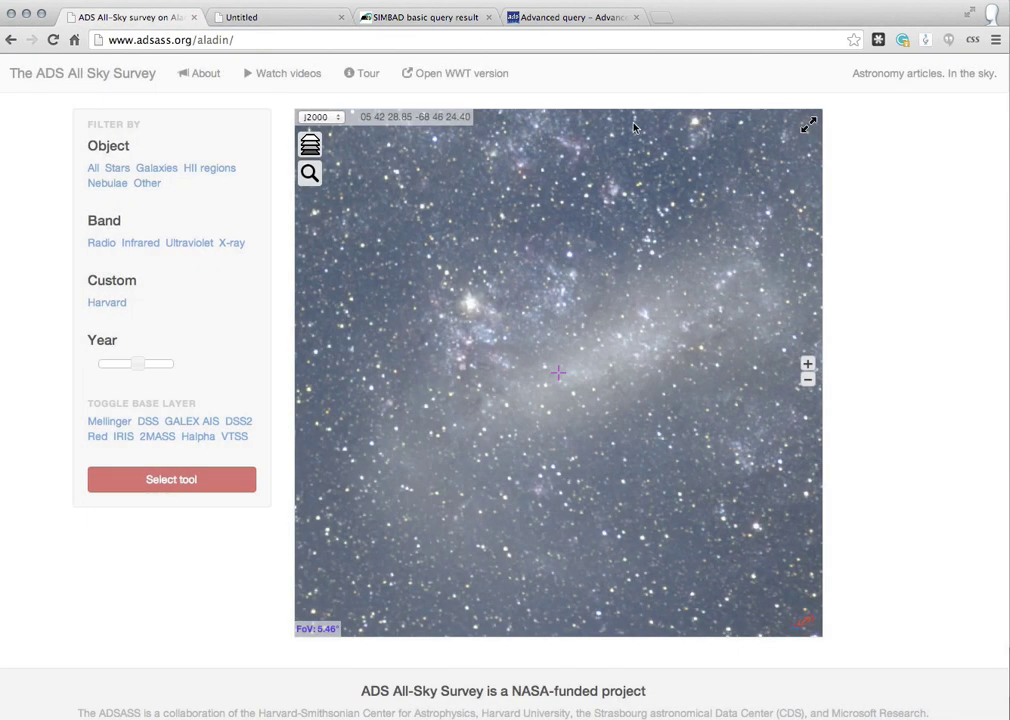
pyautogui.click(95, 169)
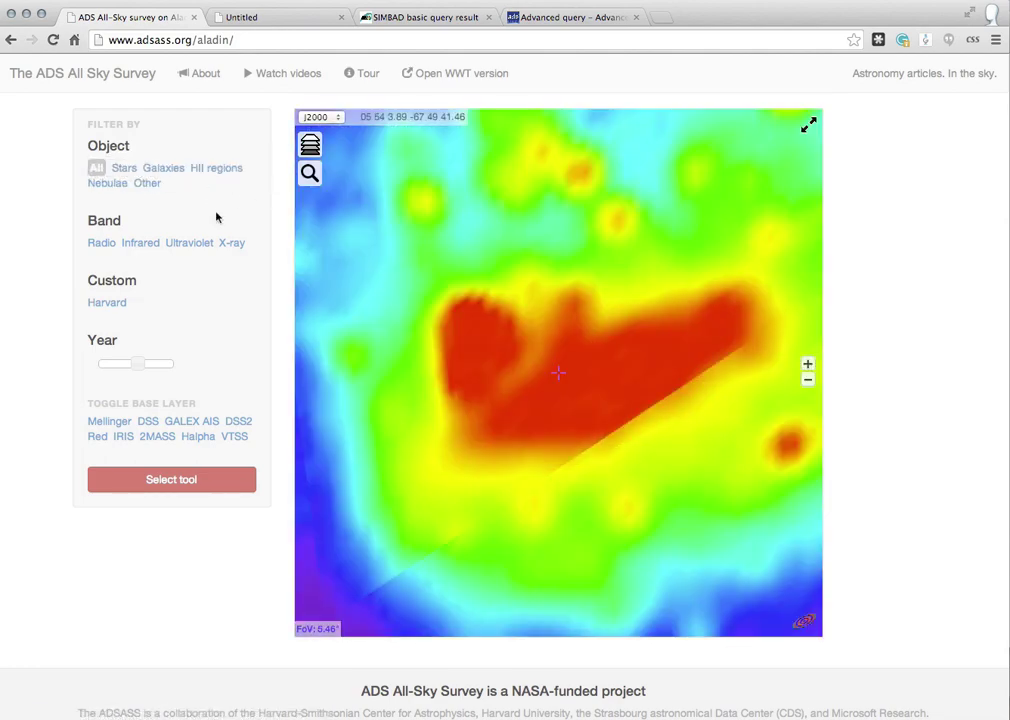
pyautogui.scroll(-5, 490, 338)
pyautogui.scroll(-5, 490, 338)
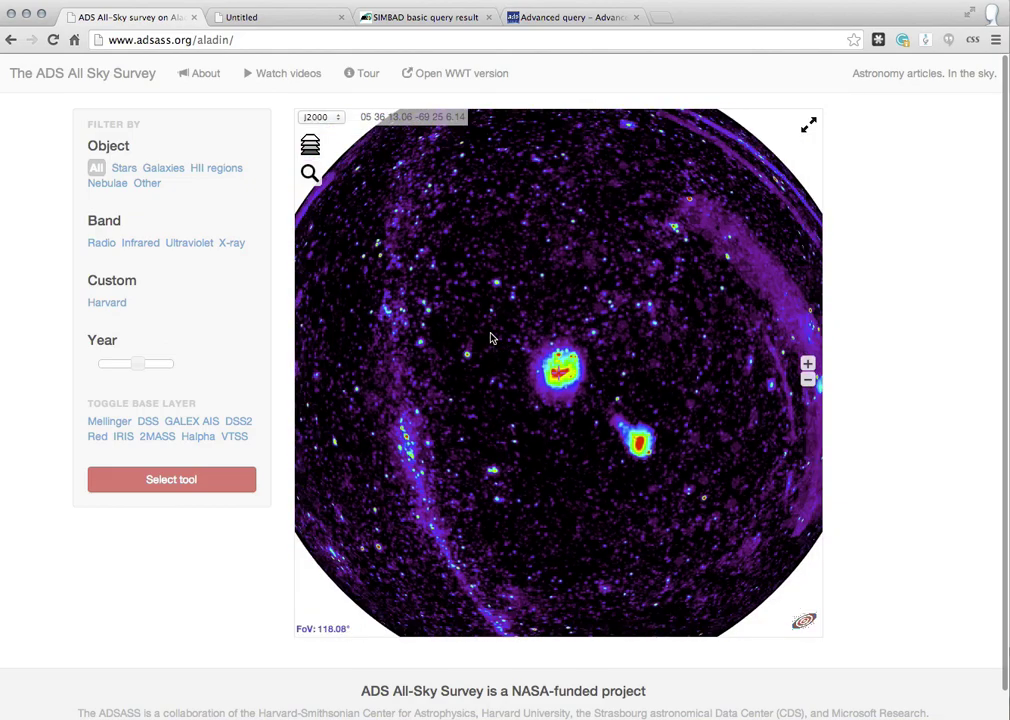
pyautogui.scroll(5, 490, 338)
pyautogui.scroll(-3, 490, 338)
# Cycle the Object heat map through Stars, Galaxies and HII regions, rotating toward the Milky Way.
pyautogui.moveTo(444, 421); pyautogui.dragTo(512, 584)
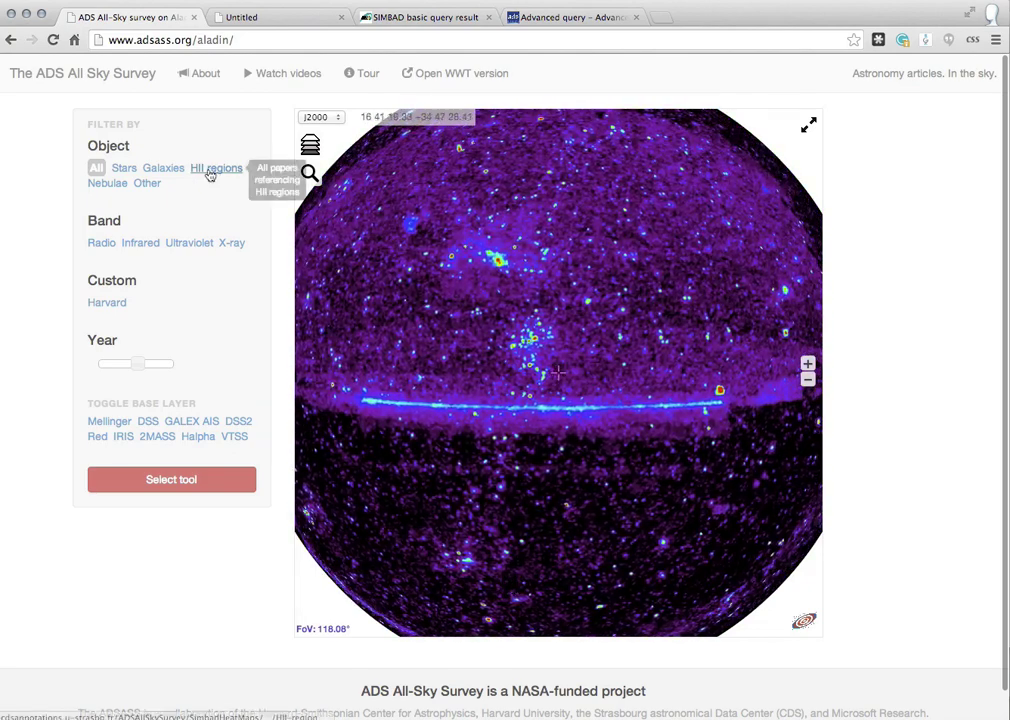
pyautogui.click(124, 169)
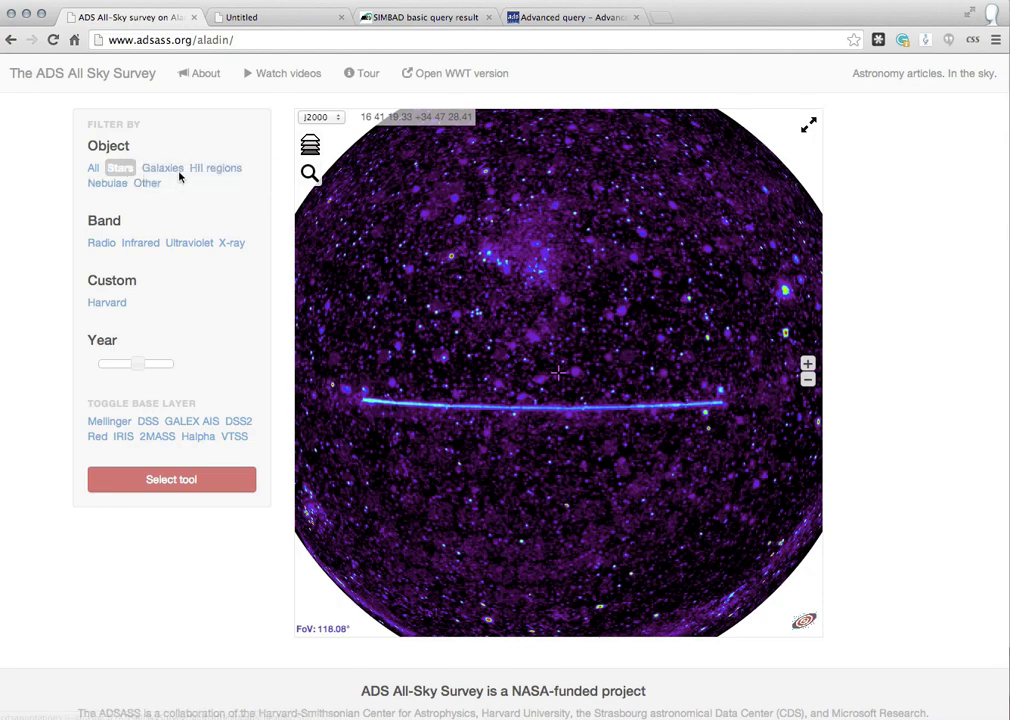
pyautogui.click(165, 172)
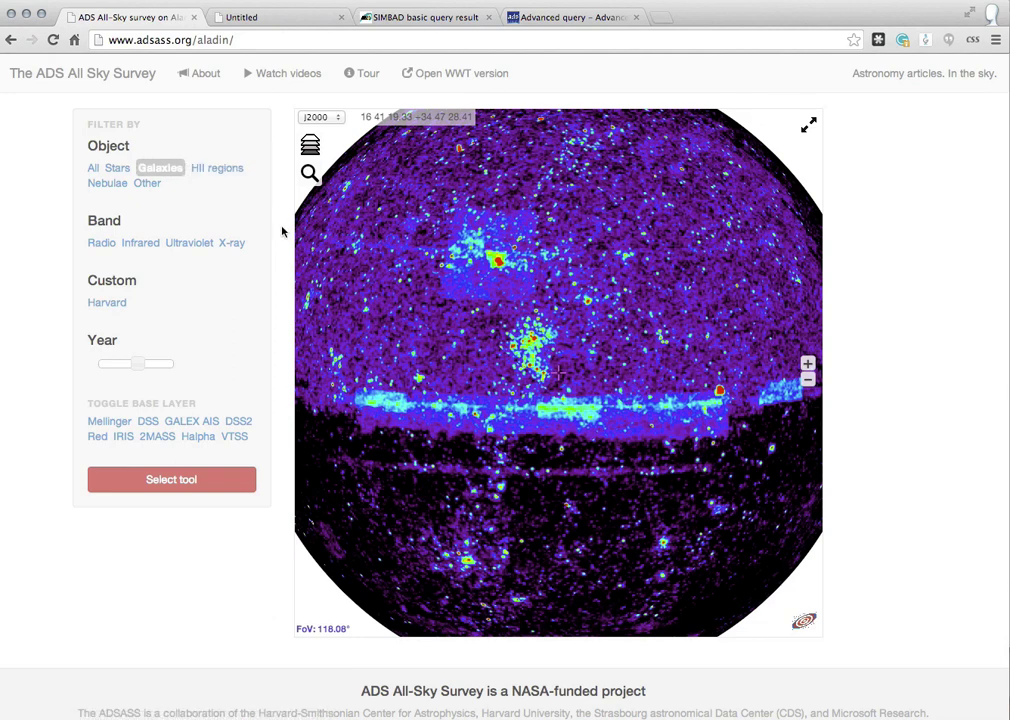
pyautogui.click(216, 170)
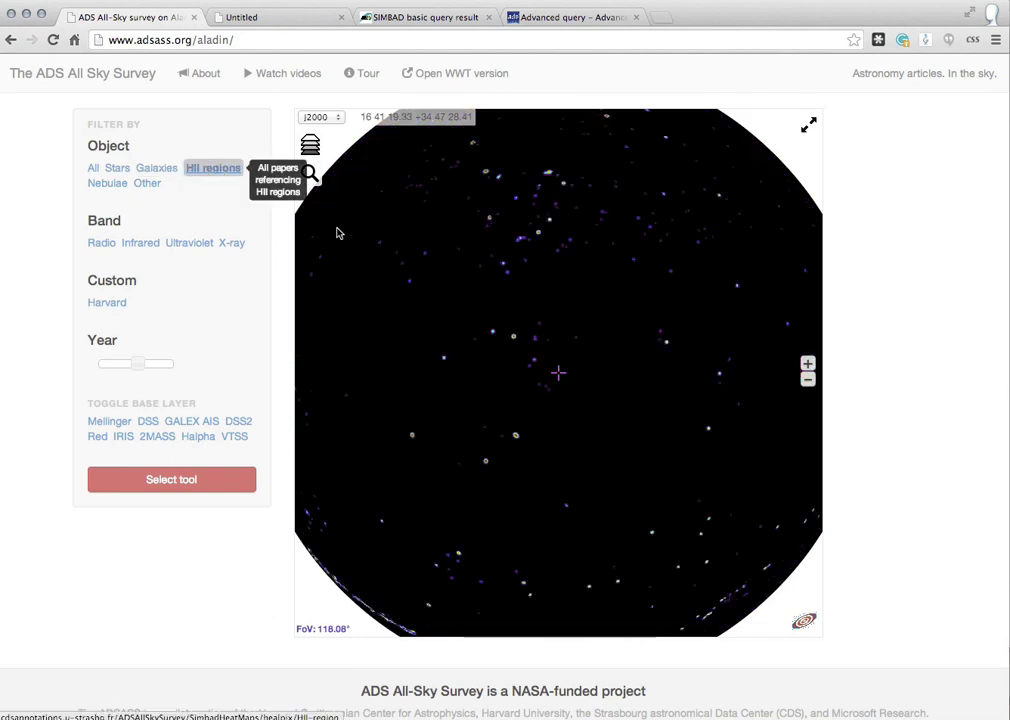
pyautogui.moveTo(437, 372); pyautogui.dragTo(526, 200)
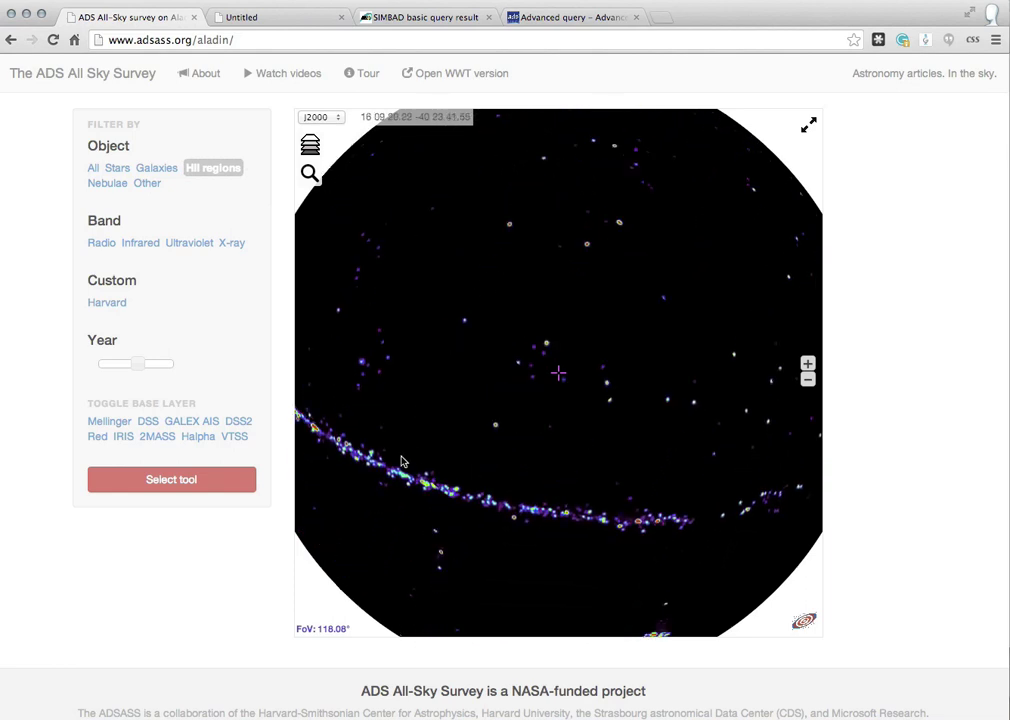
pyautogui.moveTo(413, 453); pyautogui.dragTo(615, 470)
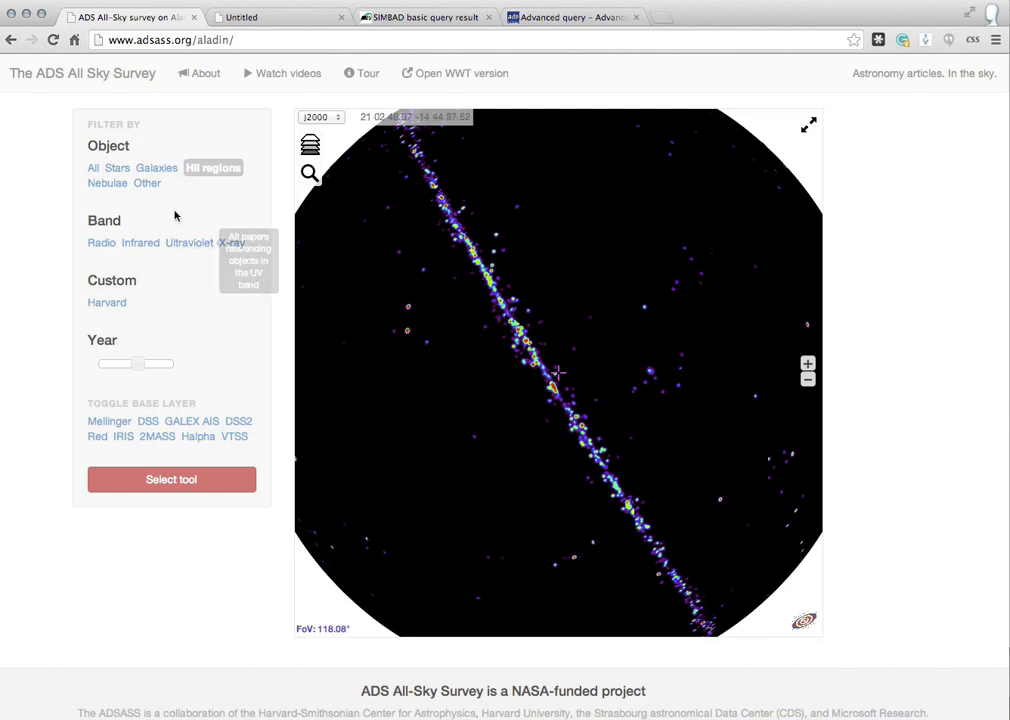
# Show the Nebulae heat map, then the Other objects map, rotating the sky to new regions.
pyautogui.click(115, 186)
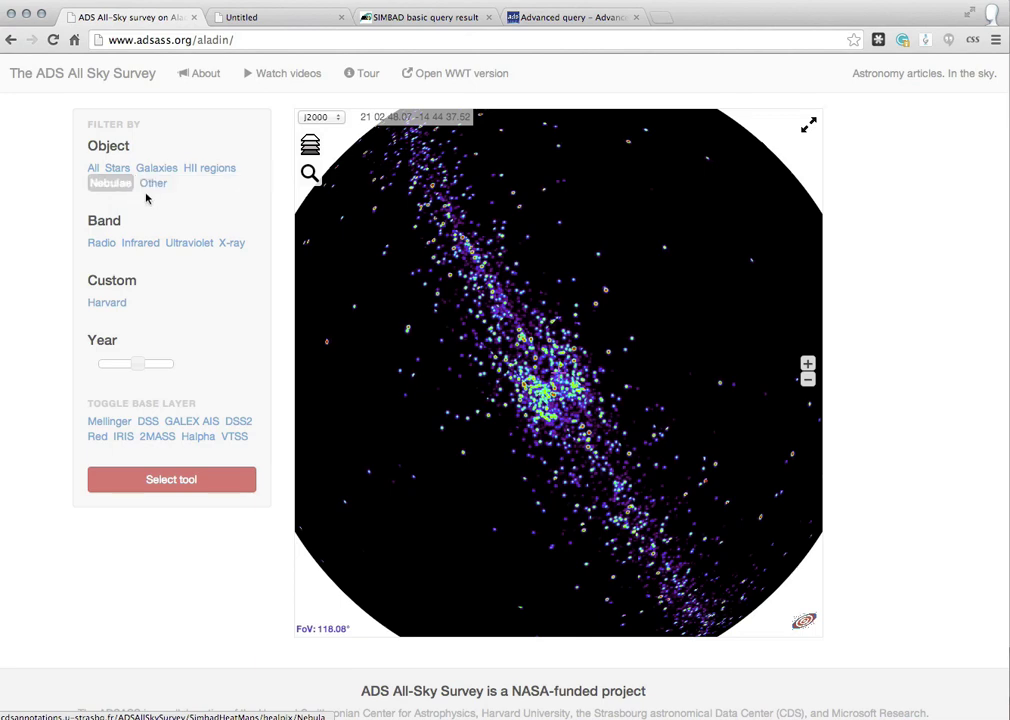
pyautogui.click(156, 188)
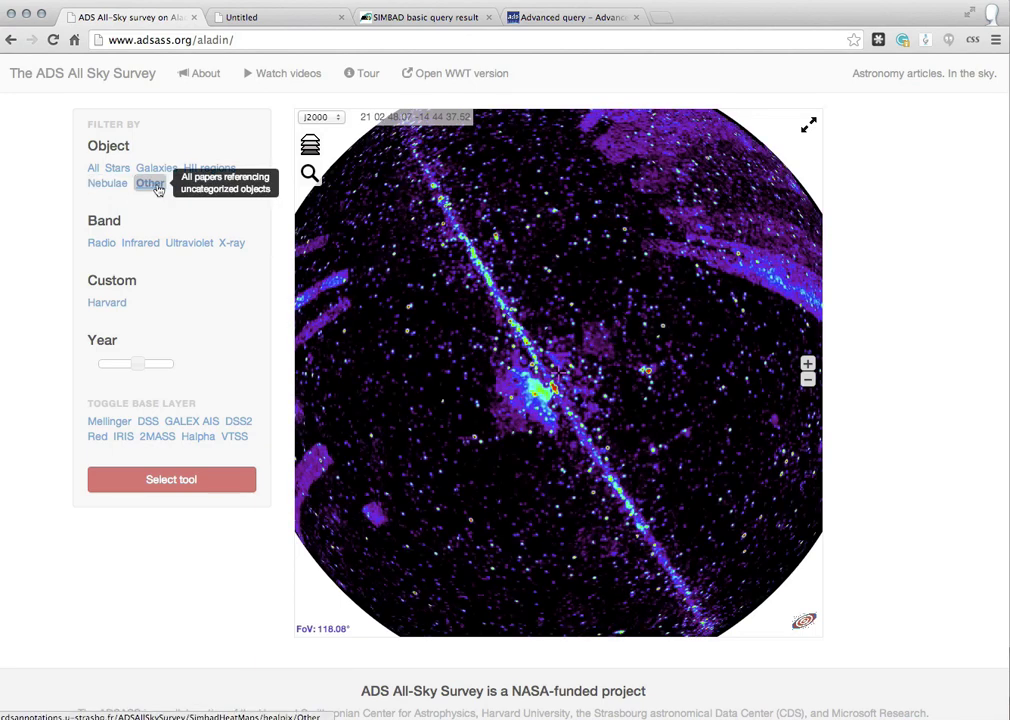
pyautogui.moveTo(550, 400); pyautogui.dragTo(707, 517)
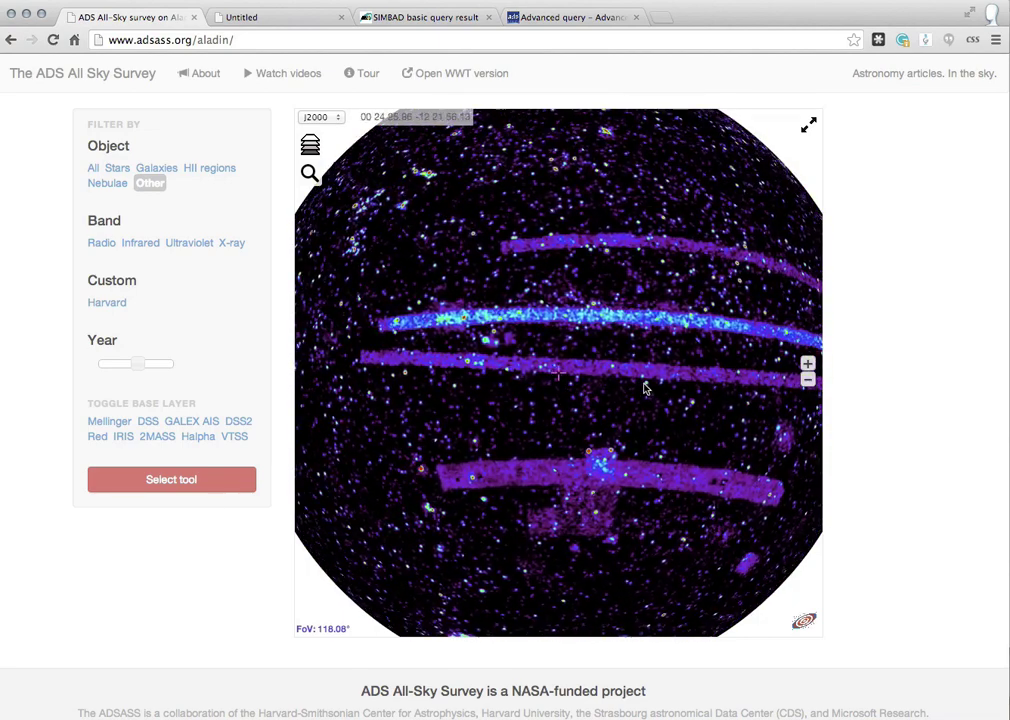
pyautogui.moveTo(645, 388); pyautogui.dragTo(739, 395)
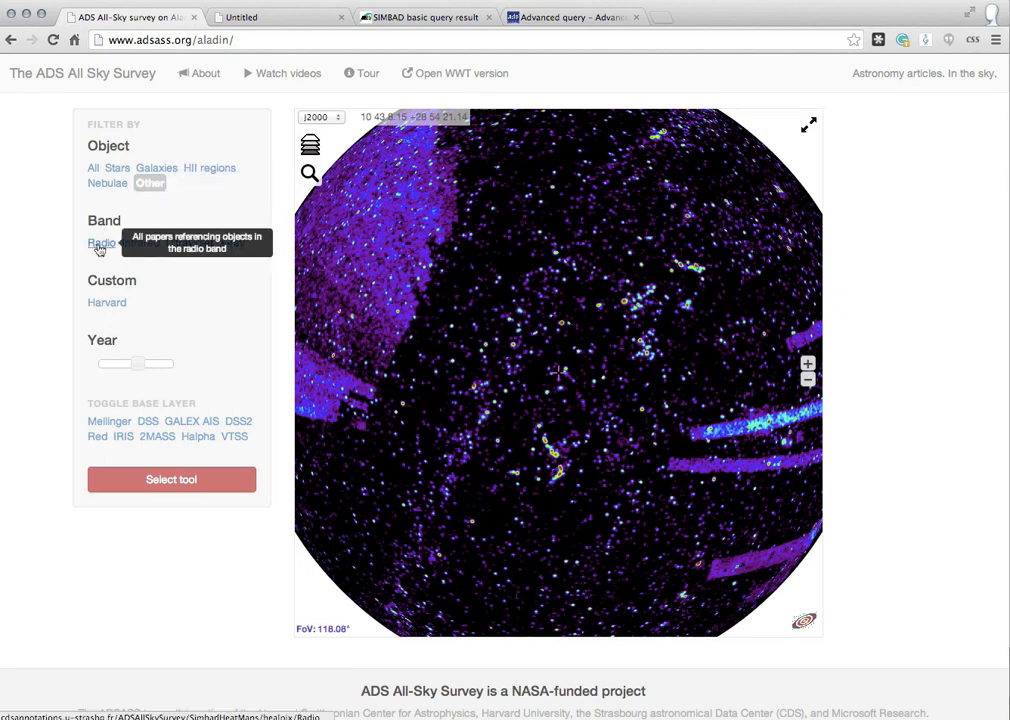
# Cycle the Band heat map through Radio, Infrared and Ultraviolet, ending on X-ray.
pyautogui.click(100, 245)
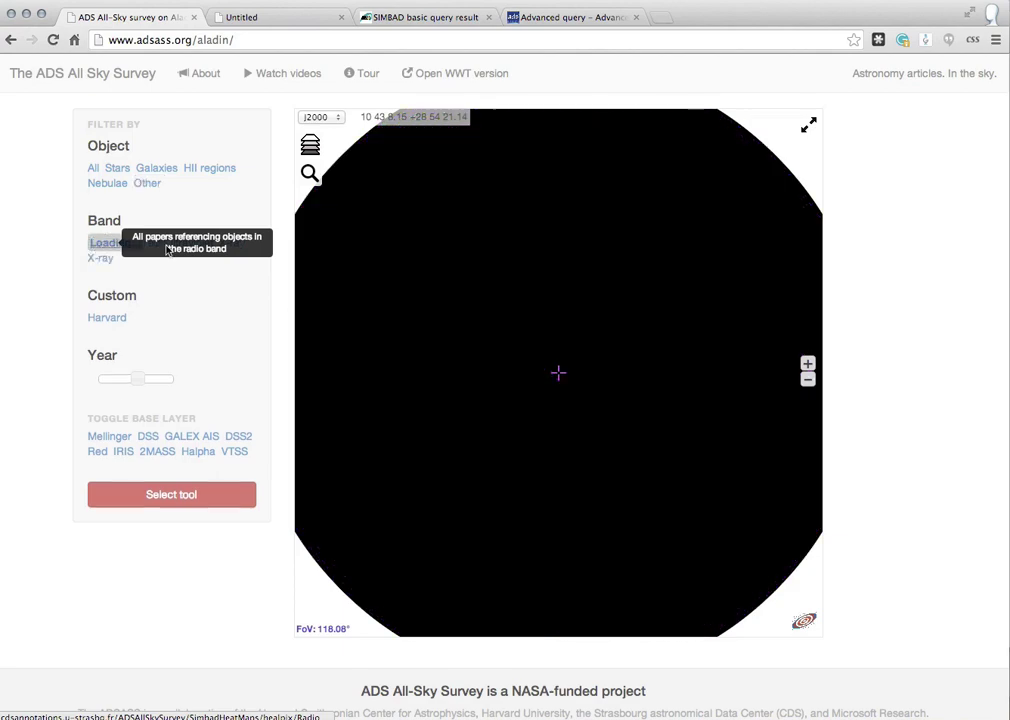
pyautogui.moveTo(442, 286); pyautogui.dragTo(663, 312)
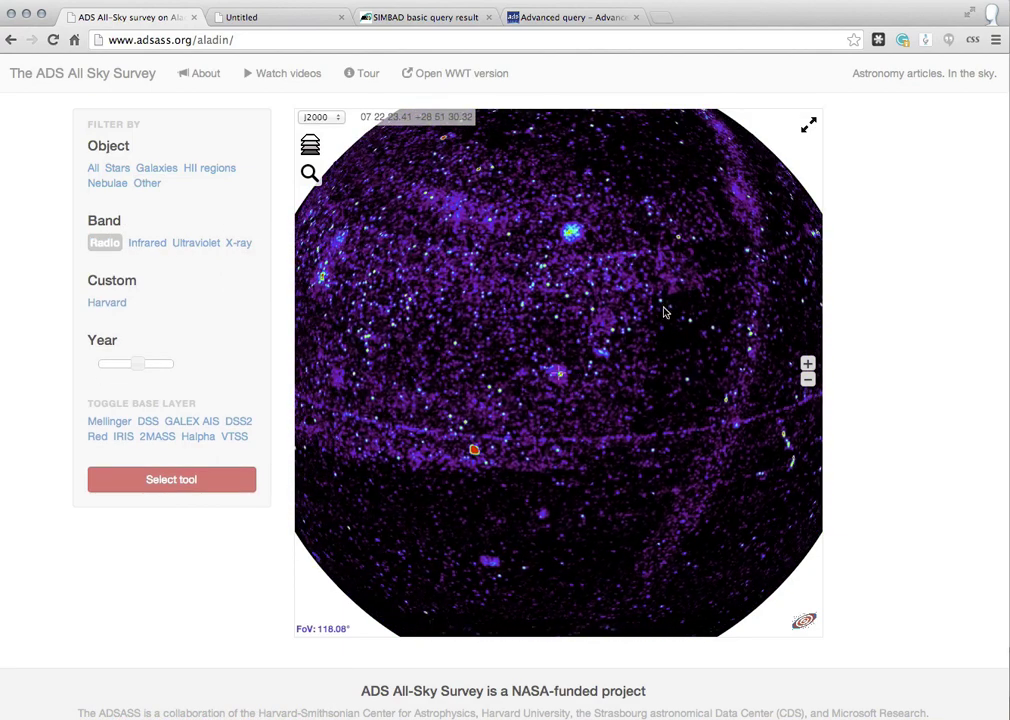
pyautogui.click(155, 245)
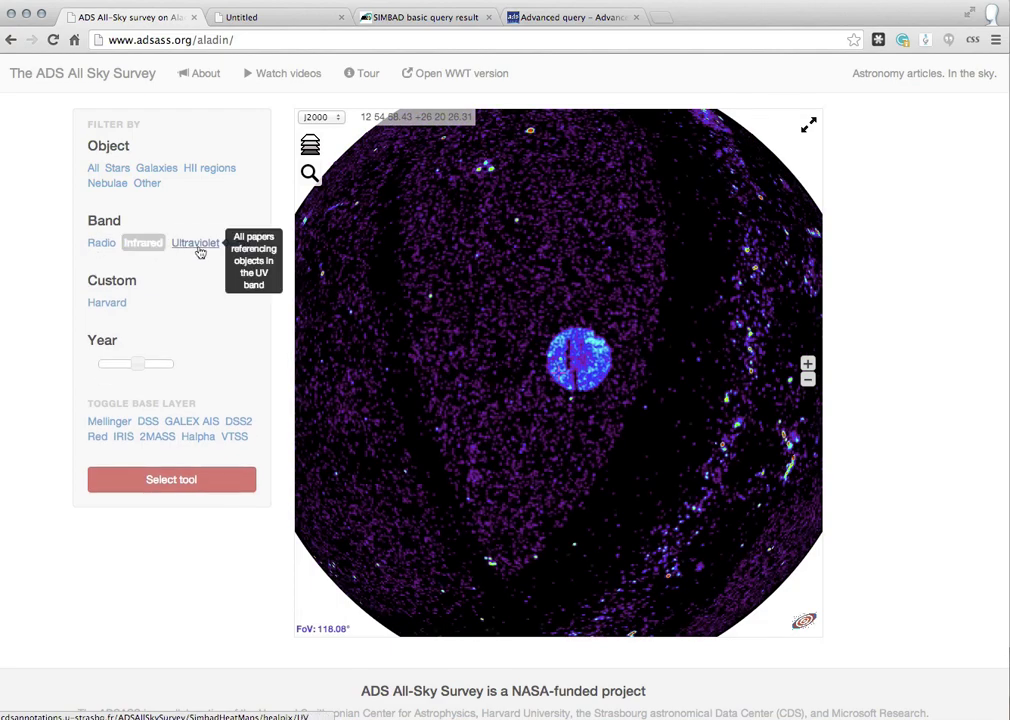
pyautogui.click(197, 246)
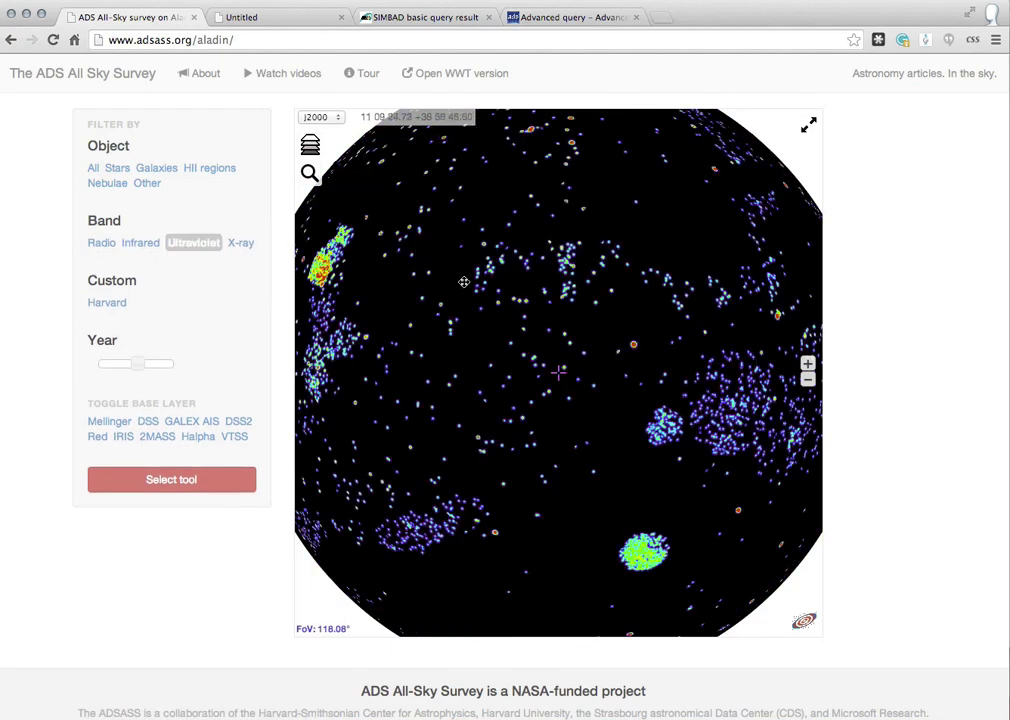
pyautogui.click(243, 245)
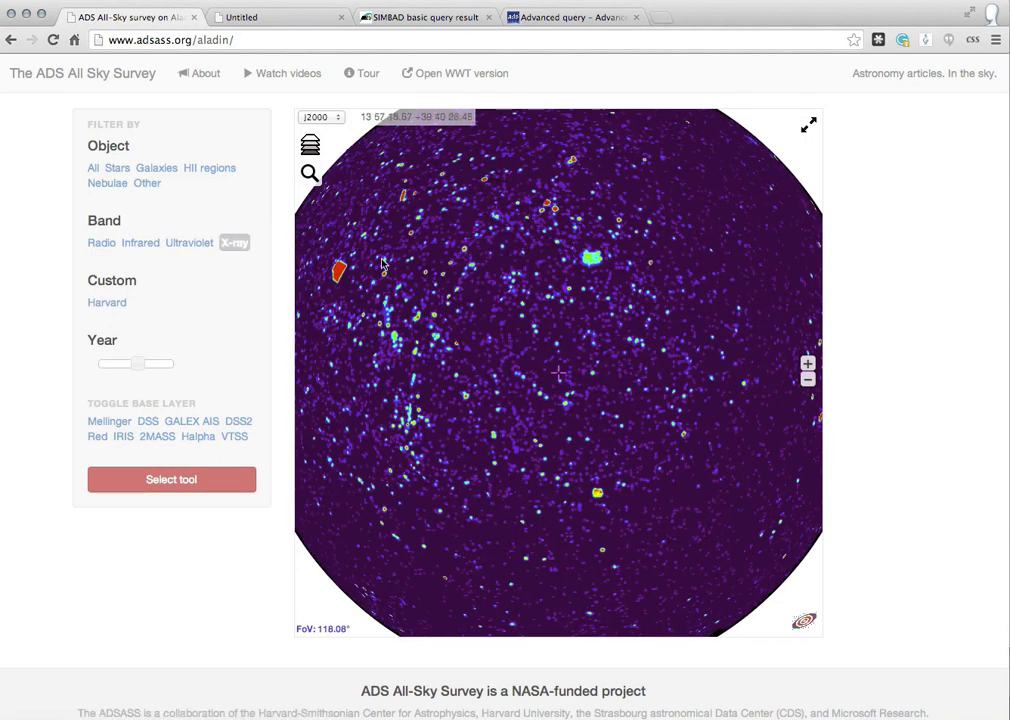
# Switch to the custom Harvard heat map and pan it across the galactic plane.
pyautogui.moveTo(467, 280); pyautogui.dragTo(397, 283)
pyautogui.click(107, 303)
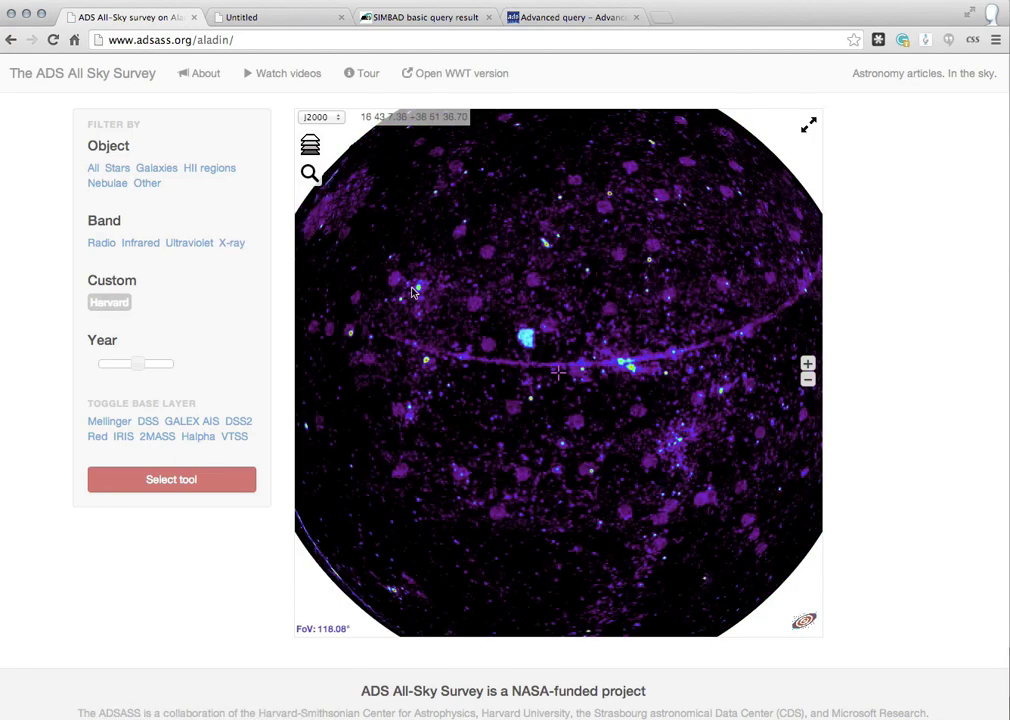
pyautogui.moveTo(442, 381); pyautogui.dragTo(612, 519)
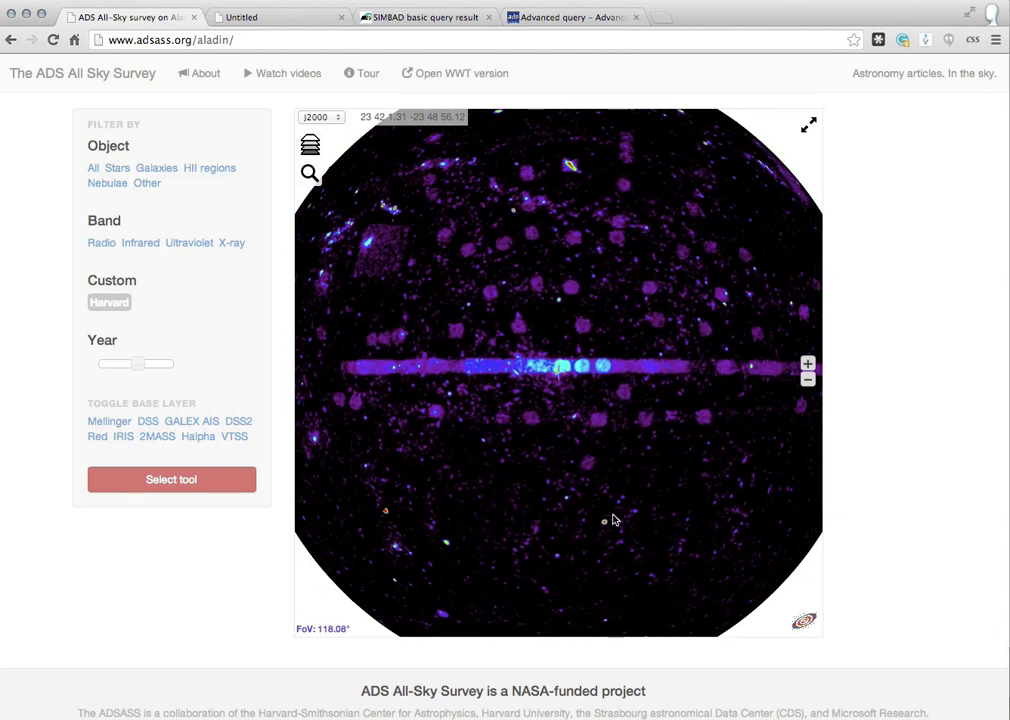
# Preview the Hydrogen Alpha base layer over the galactic band, then reapply the Harvard heat map.
pyautogui.click(197, 440)
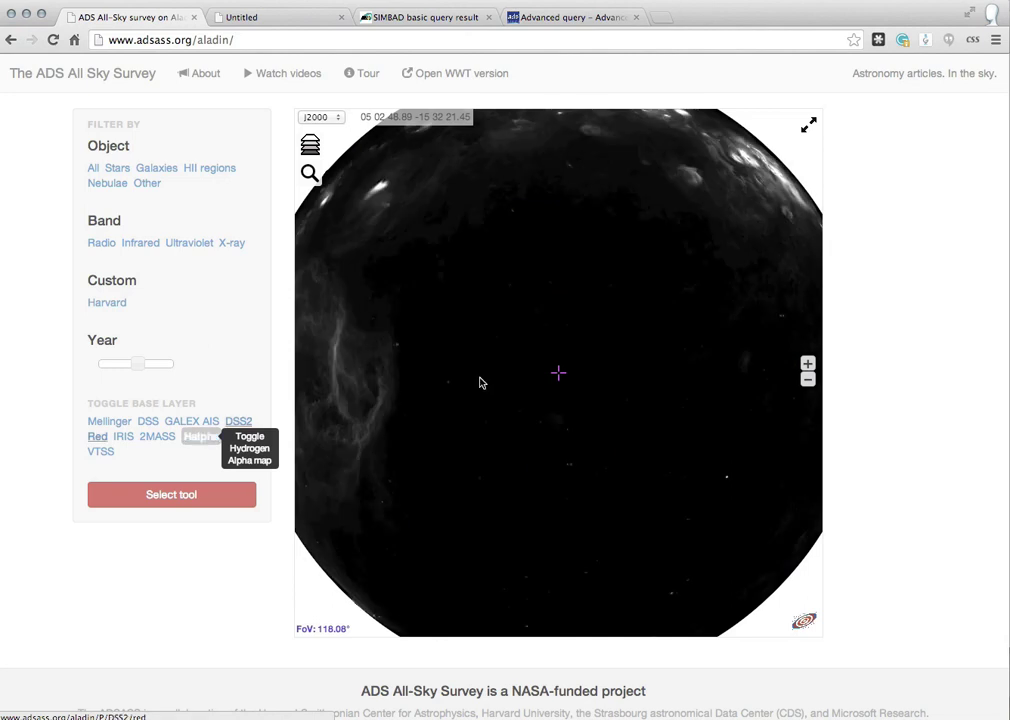
pyautogui.moveTo(500, 425); pyautogui.dragTo(487, 451)
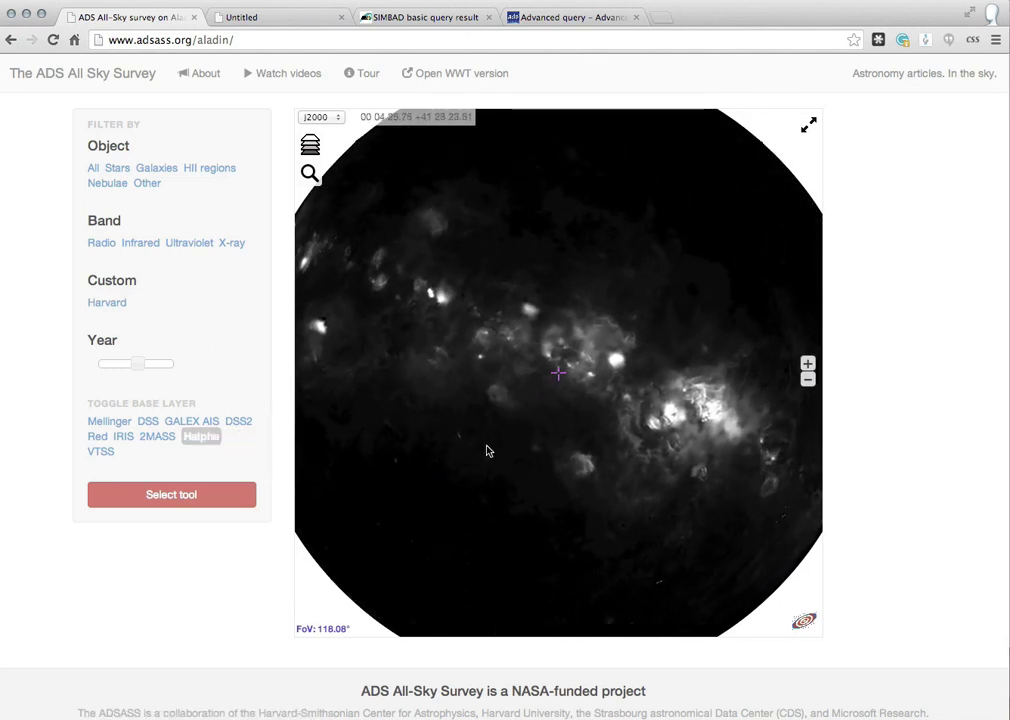
pyautogui.click(121, 306)
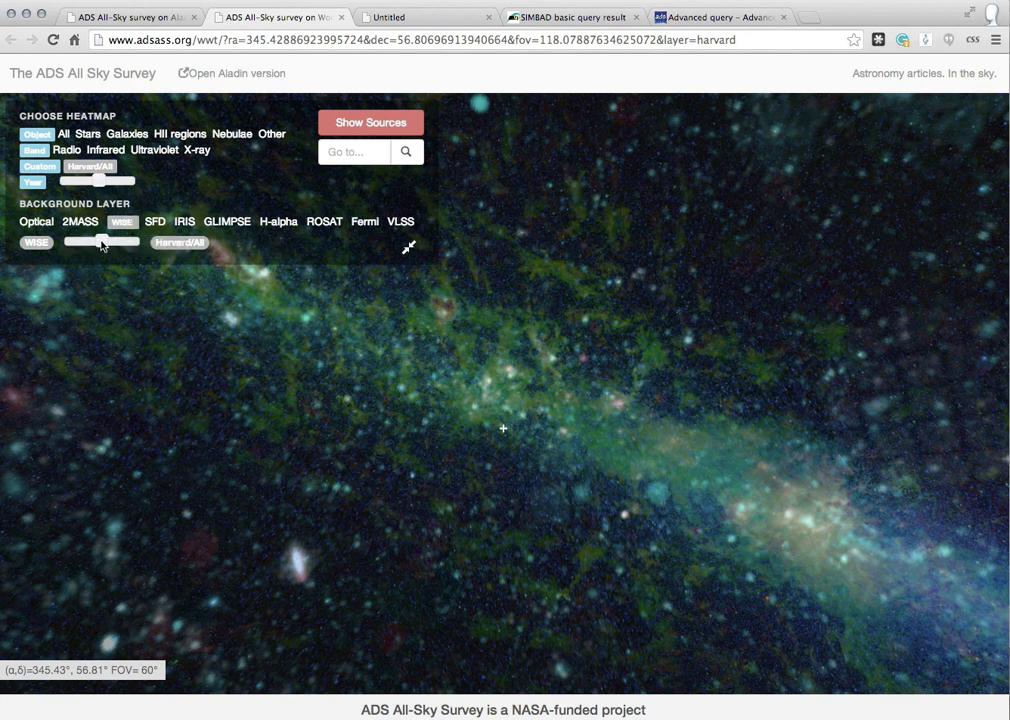
# Blend in the WISE background and centre on the nebula near RA 83.8°, Dec −4.0° at FOV 17°.
pyautogui.moveTo(102, 244); pyautogui.dragTo(150, 245)
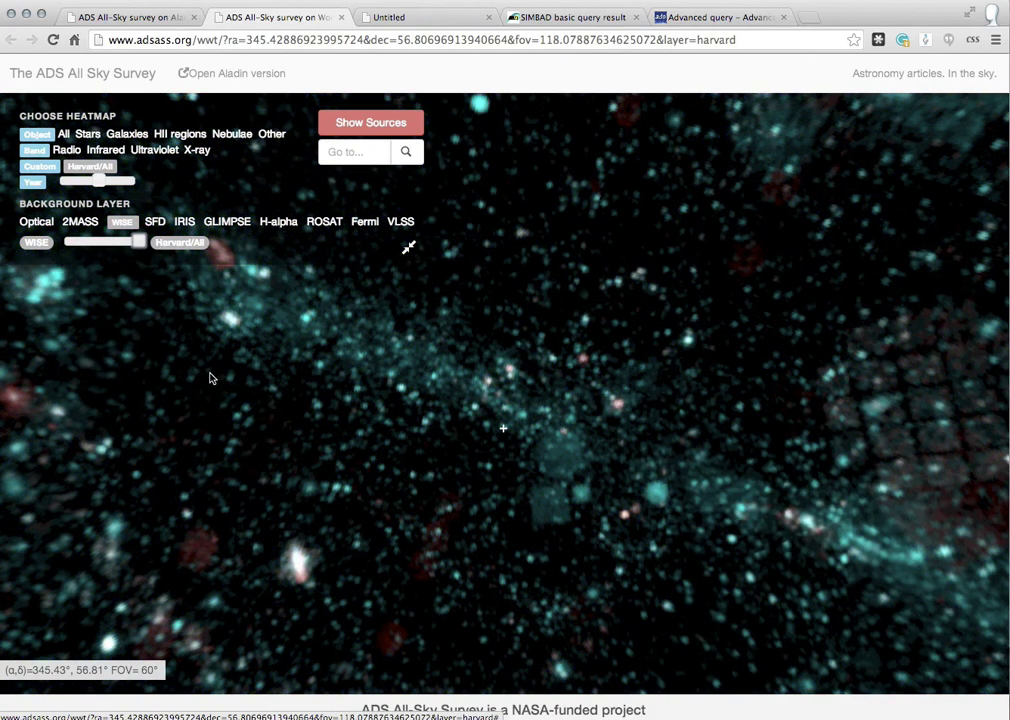
pyautogui.moveTo(210, 378); pyautogui.dragTo(516, 296)
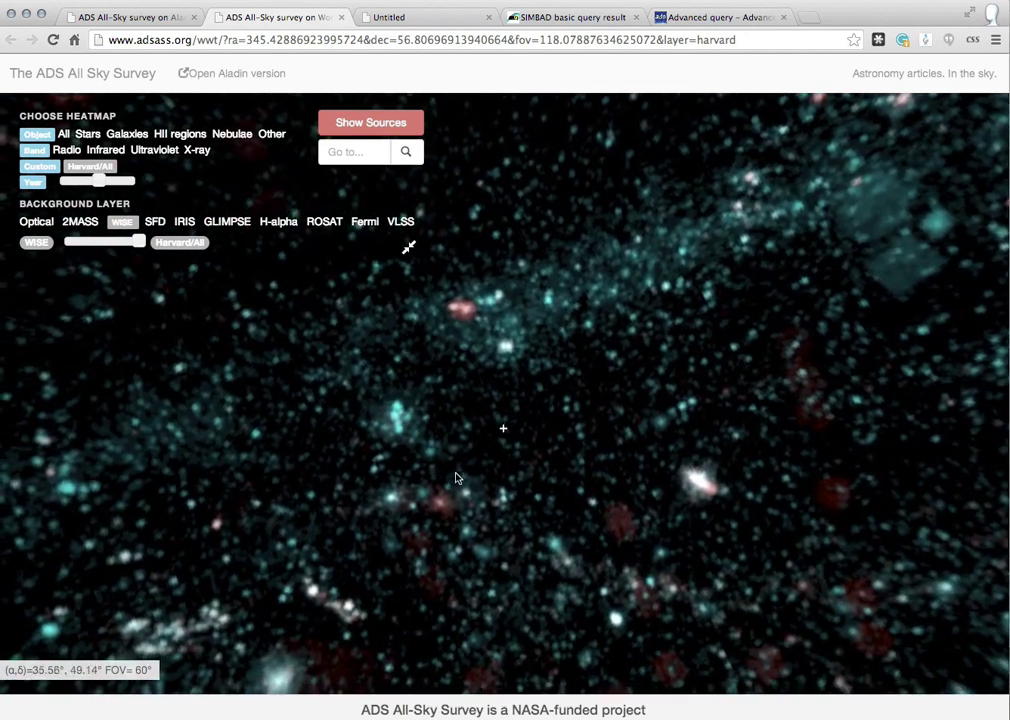
pyautogui.moveTo(430, 478); pyautogui.dragTo(437, 381)
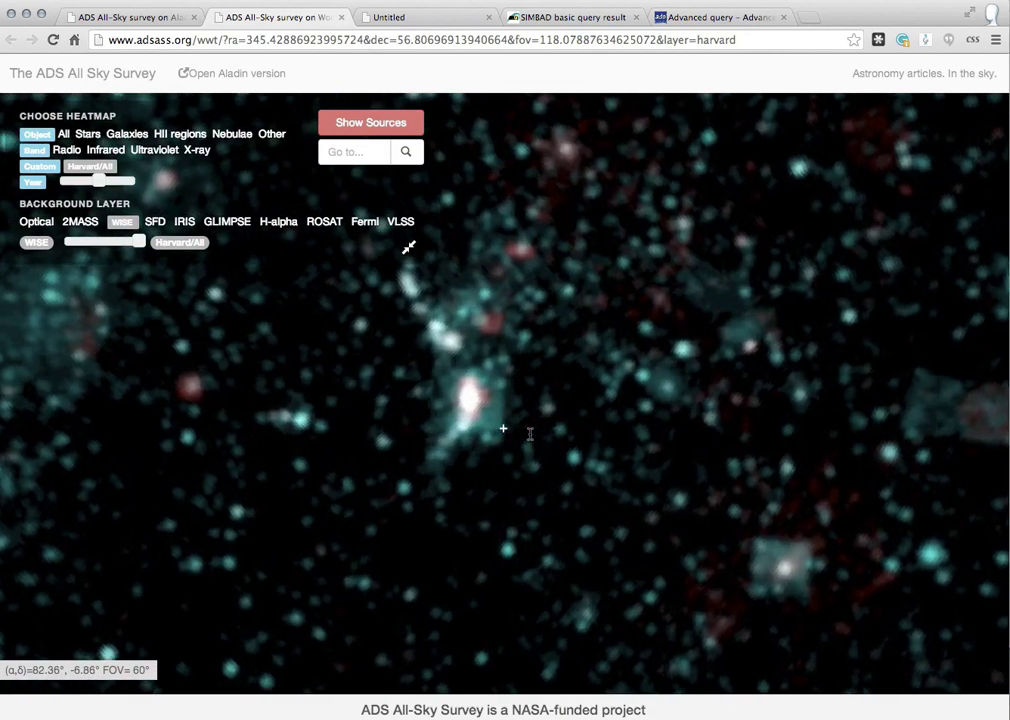
pyautogui.scroll(5, 530, 431)
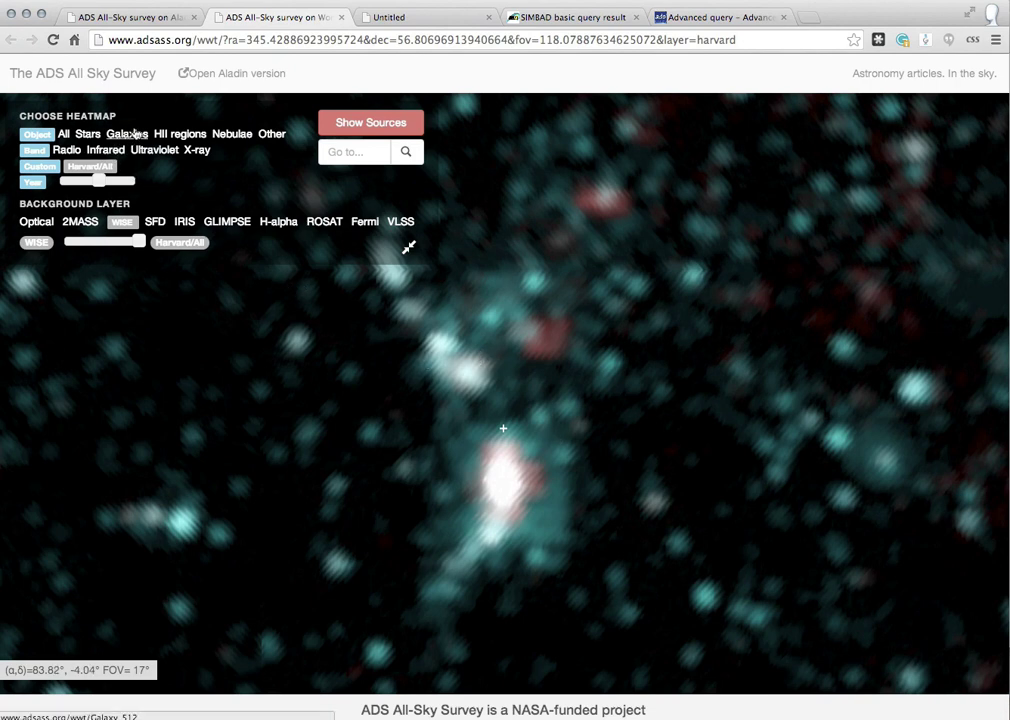
# Switch the background layer to Optical and blend it against the Harvard heat map.
pyautogui.click(40, 222)
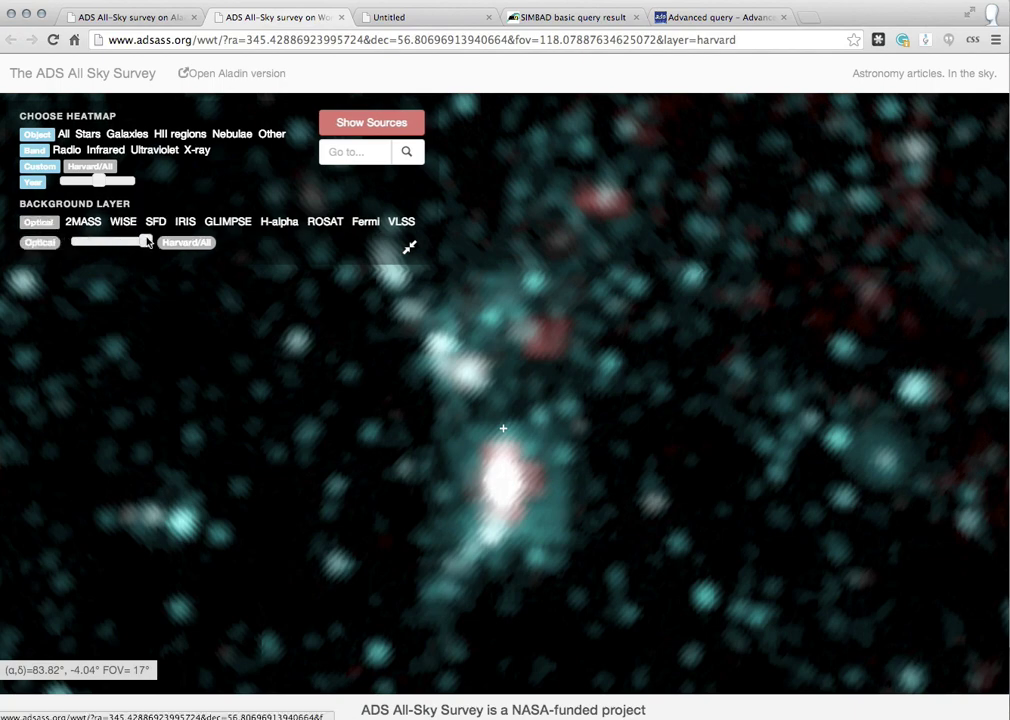
pyautogui.moveTo(149, 241); pyautogui.dragTo(120, 247)
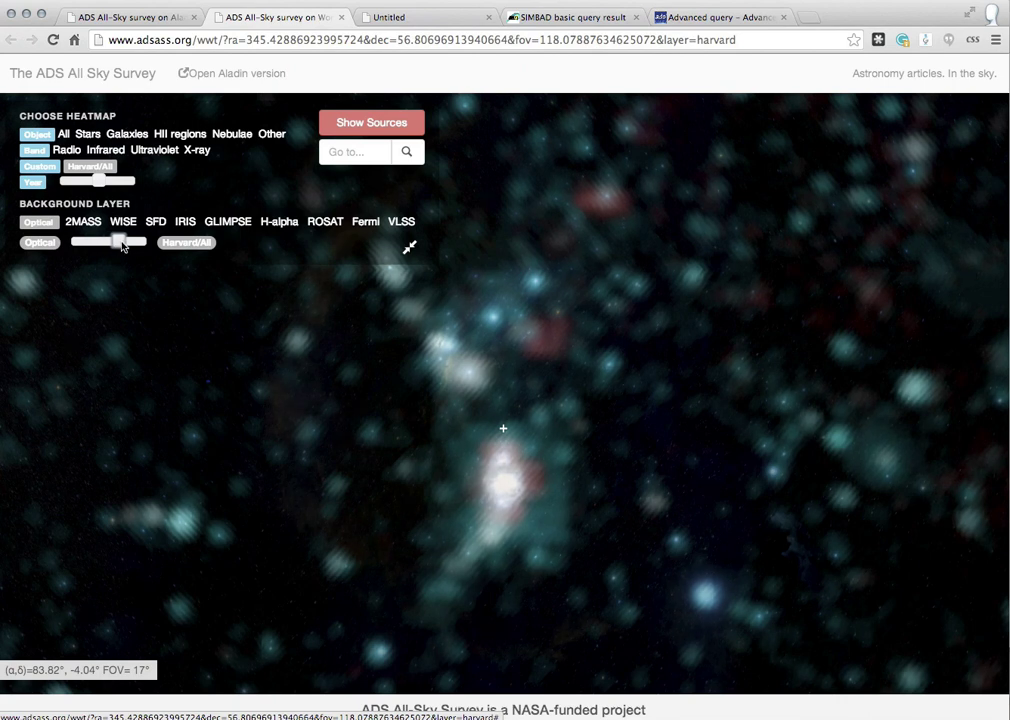
pyautogui.moveTo(113, 245)
pyautogui.mouseDown()
pyautogui.moveTo(92, 237)
pyautogui.moveTo(124, 249)
pyautogui.mouseUp()
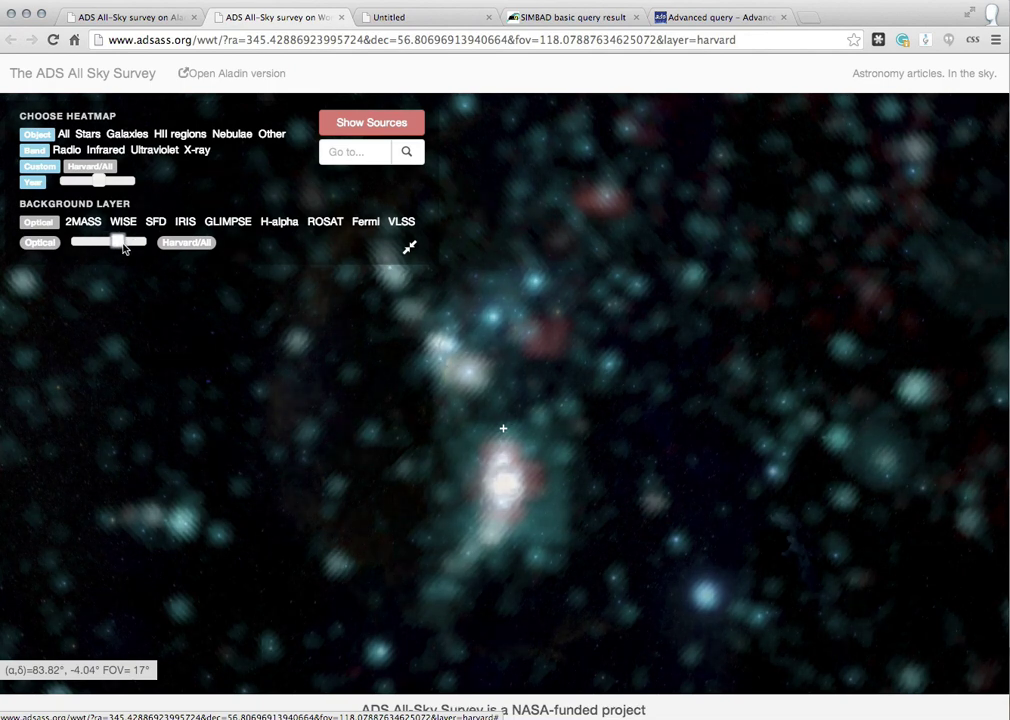
# Collapse and reopen the settings panel, nudge the sky up, and readjust the Optical blend.
pyautogui.click(411, 249)
pyautogui.moveTo(378, 389); pyautogui.dragTo(370, 340)
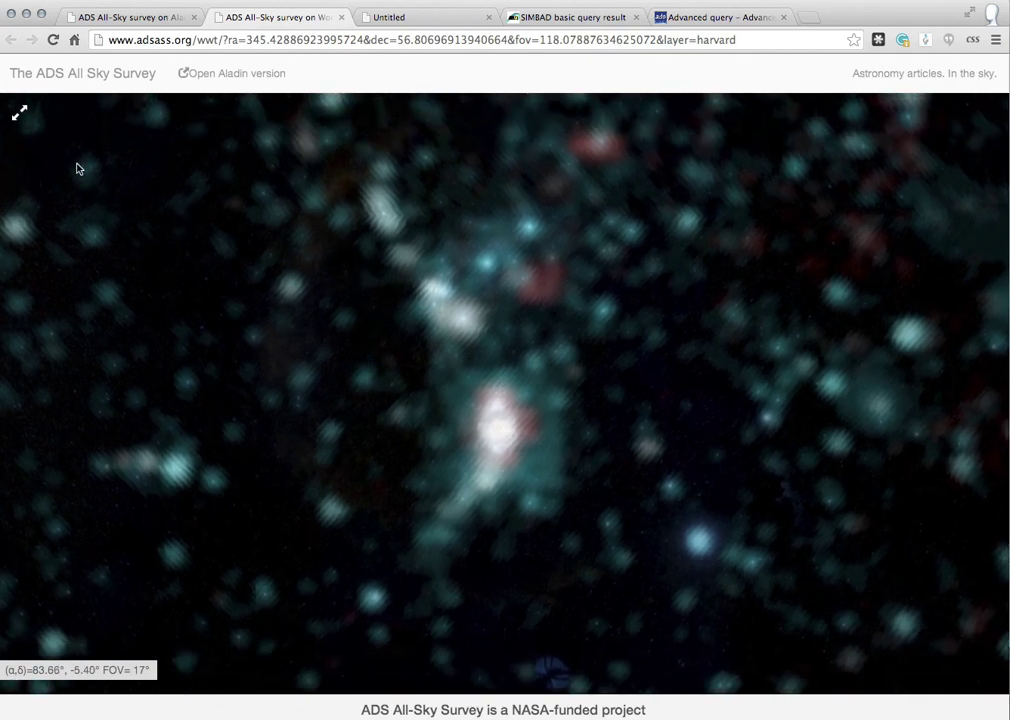
pyautogui.click(19, 115)
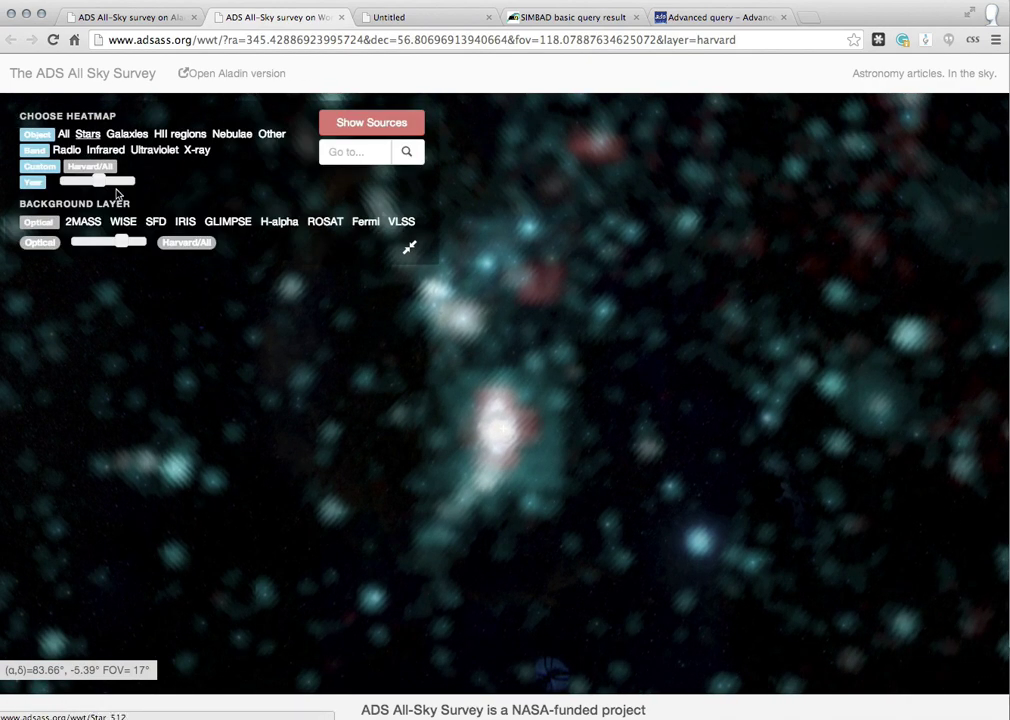
pyautogui.moveTo(119, 241)
pyautogui.mouseDown()
pyautogui.moveTo(77, 240)
pyautogui.moveTo(141, 238)
pyautogui.moveTo(79, 240)
pyautogui.moveTo(137, 242)
pyautogui.moveTo(104, 243)
pyautogui.moveTo(128, 248)
pyautogui.mouseUp()
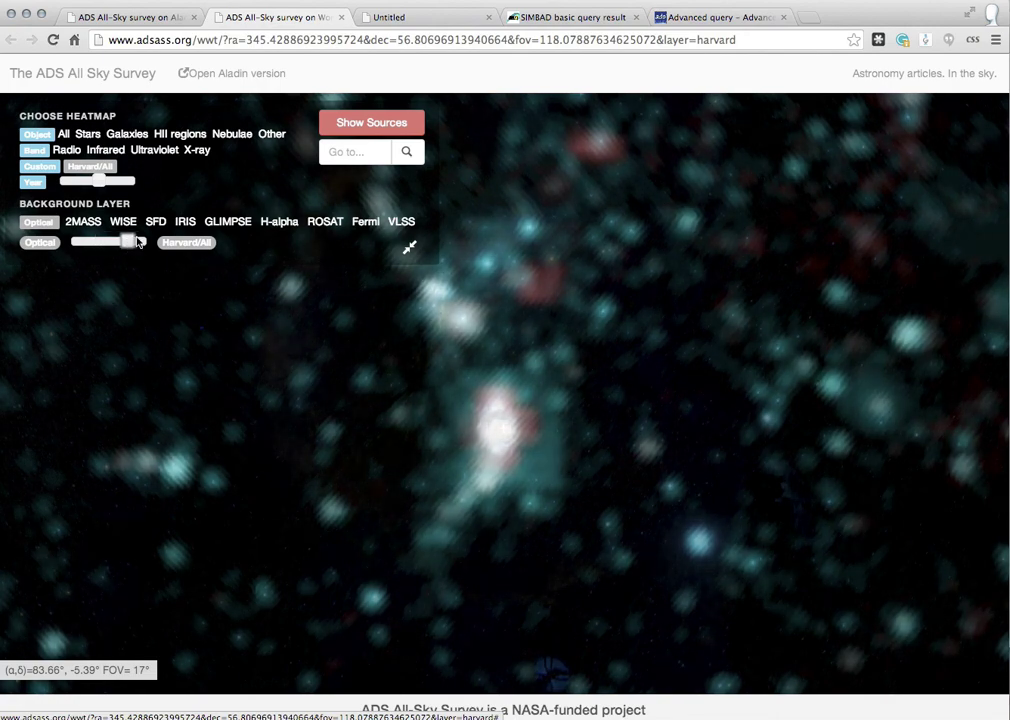
# Show the red source markers, then view and close the BD-05 1298 papers list.
pyautogui.click(380, 128)
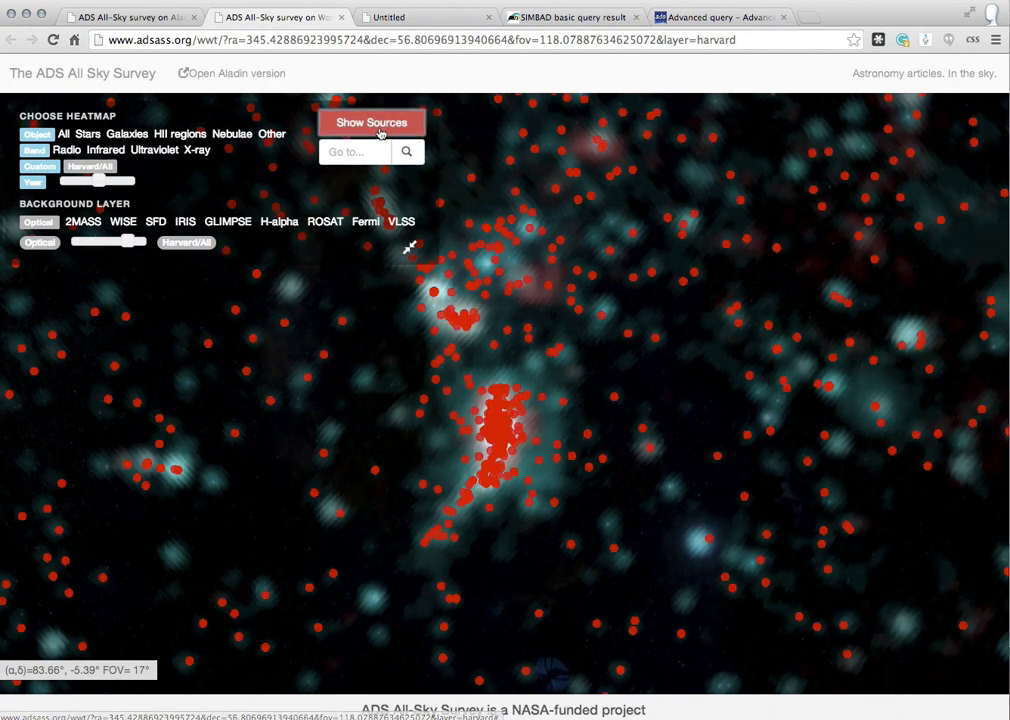
pyautogui.scroll(3, 376, 468)
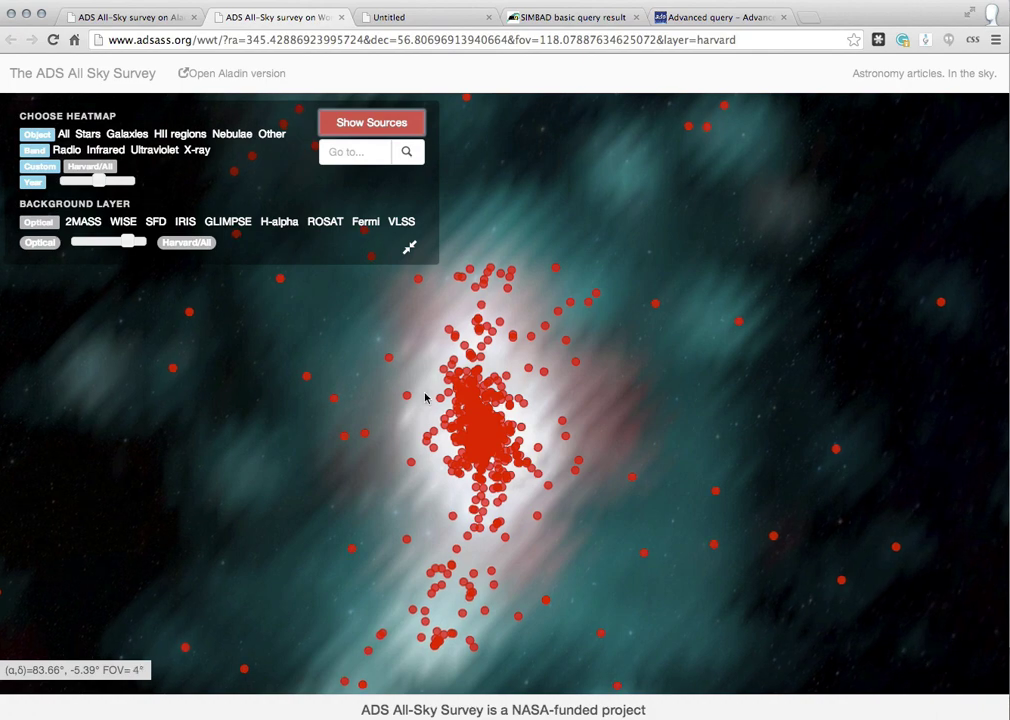
pyautogui.click(520, 402)
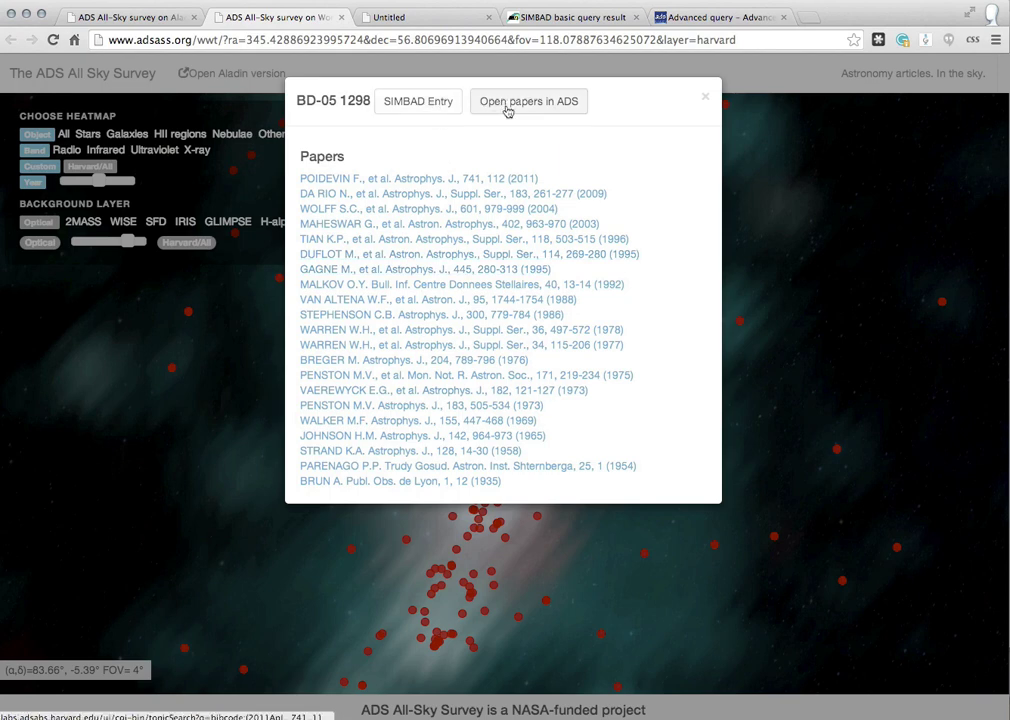
pyautogui.click(706, 100)
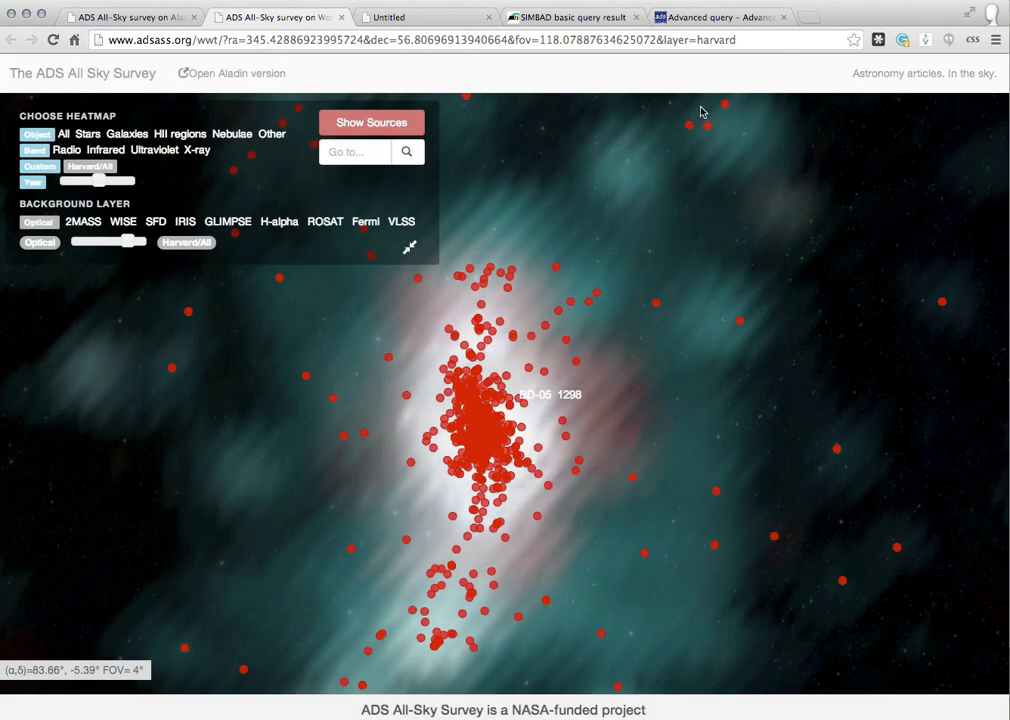
pyautogui.scroll(-3, 557, 377)
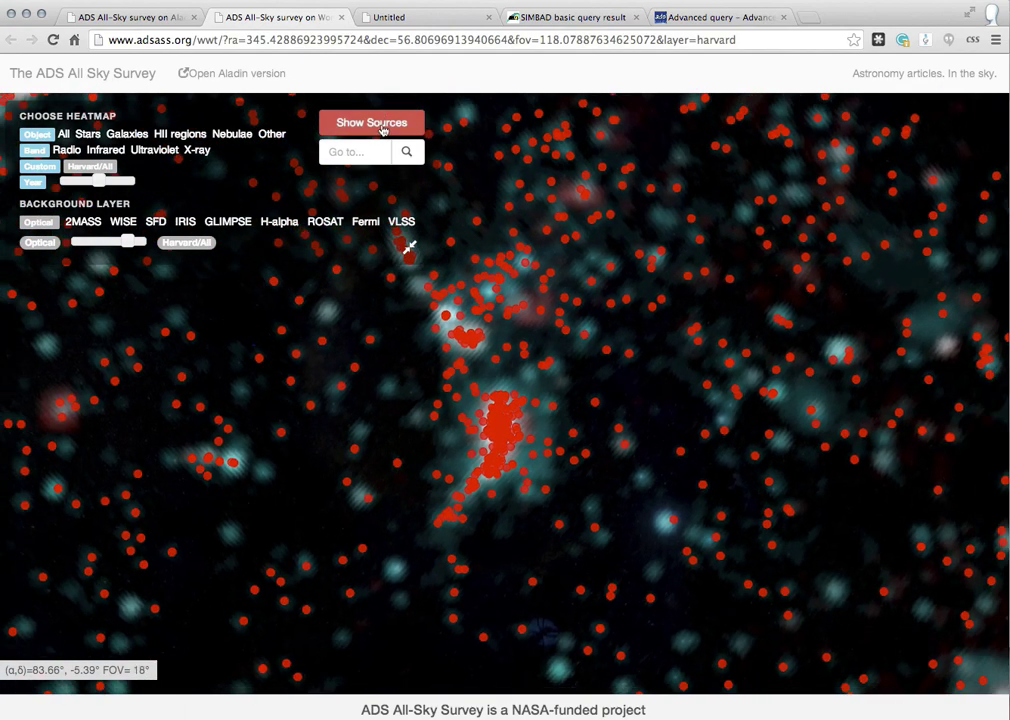
# Hide the source markers and centre the sky map on Ophiuchus.
pyautogui.click(381, 128)
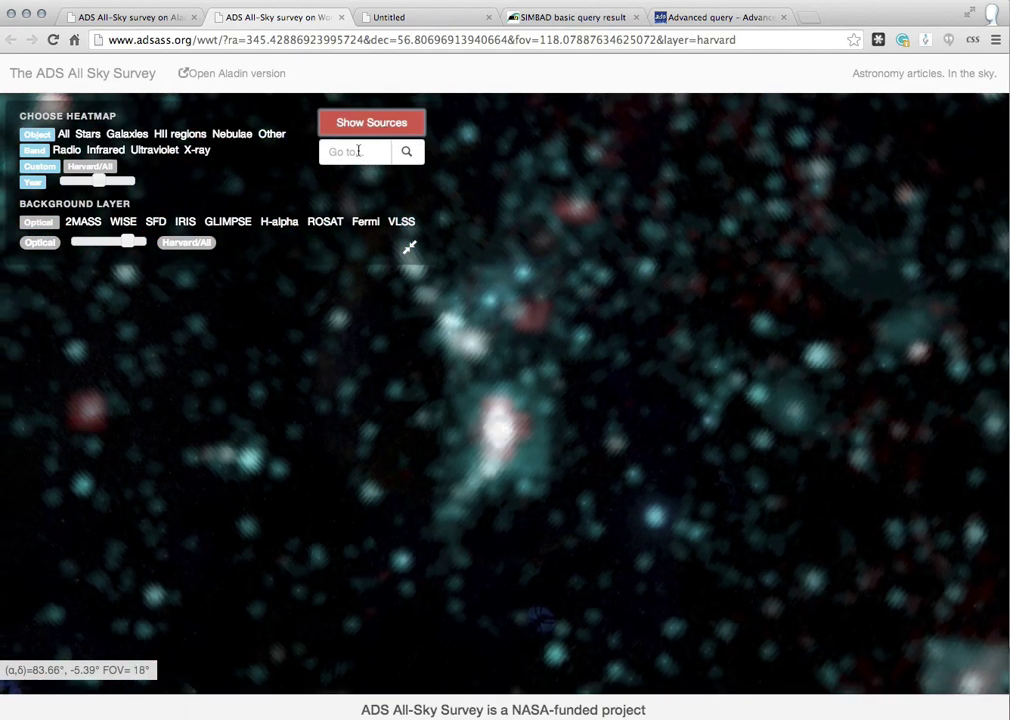
pyautogui.click(358, 151)
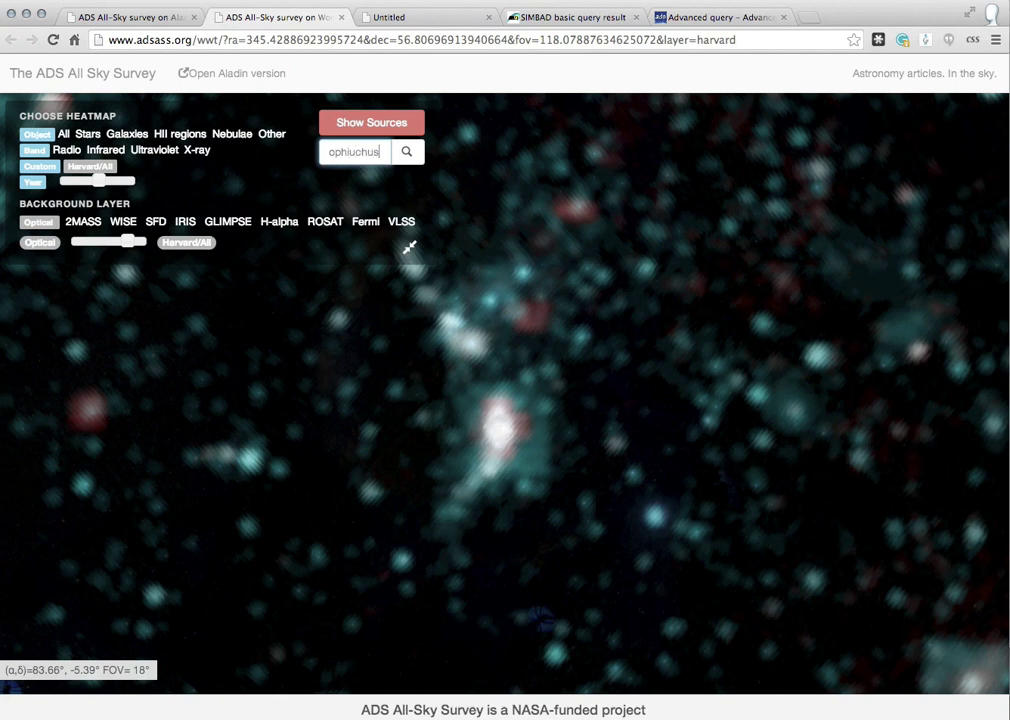
pyautogui.press('Return')
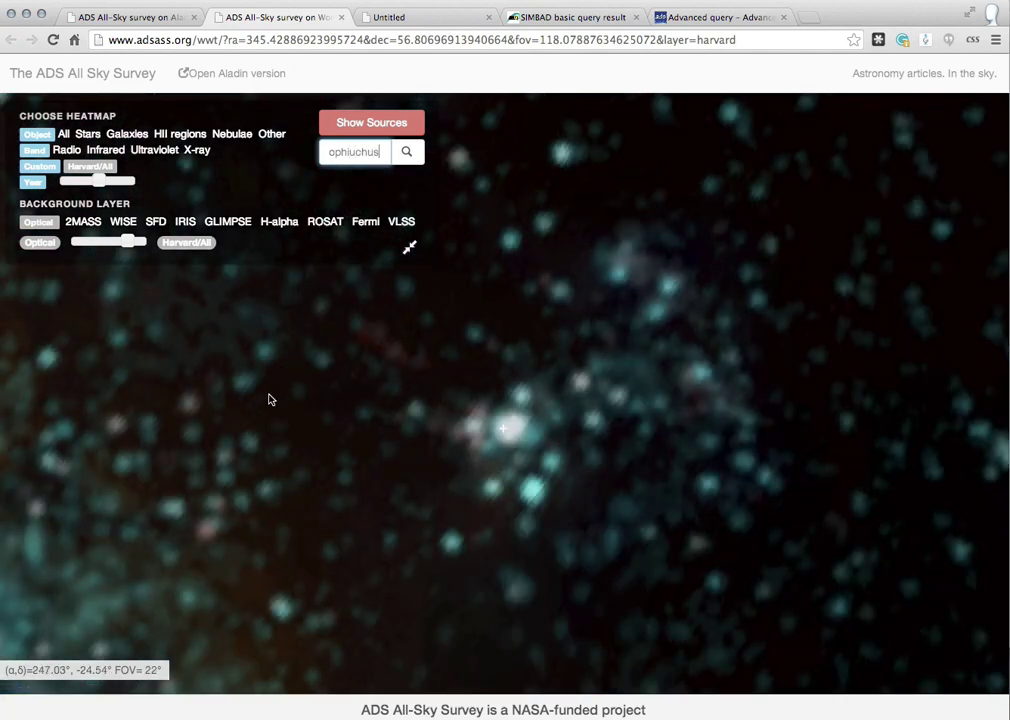
# Switch the background to IRIS infrared and blend the Harvard/All heat map over it.
pyautogui.click(129, 244)
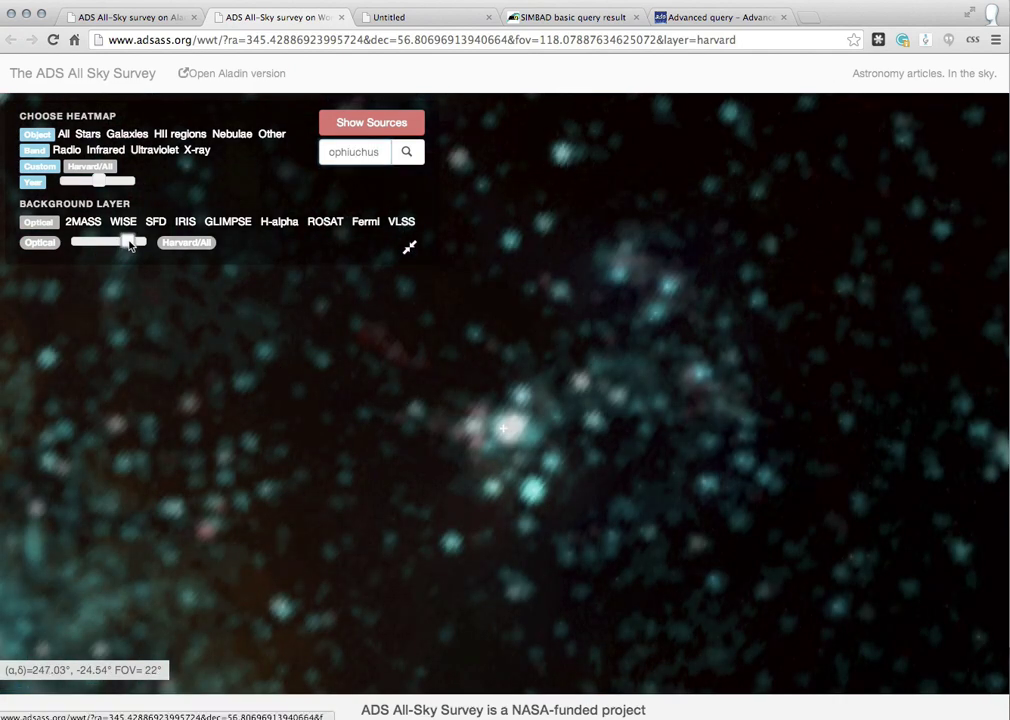
pyautogui.moveTo(139, 246); pyautogui.dragTo(50, 254)
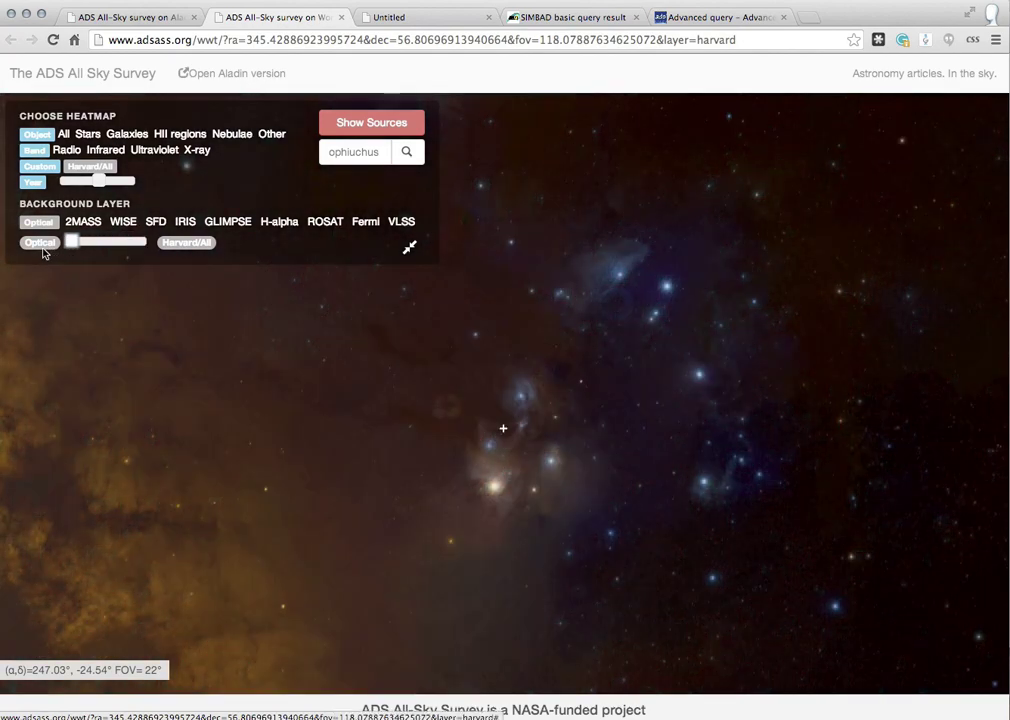
pyautogui.scroll(3, 168, 364)
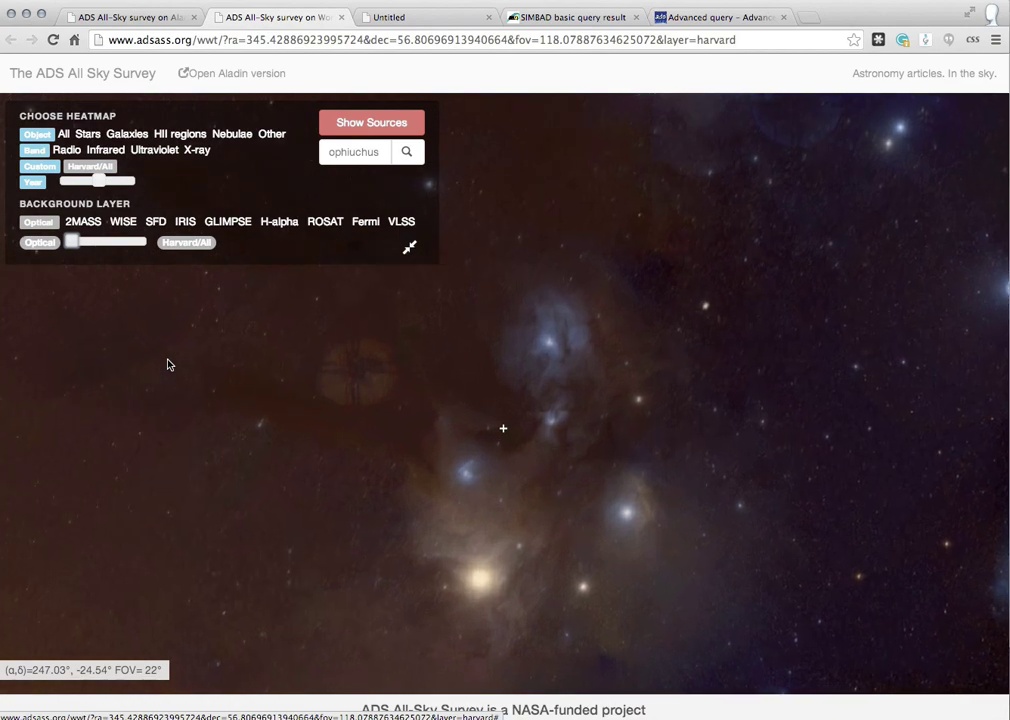
pyautogui.click(187, 223)
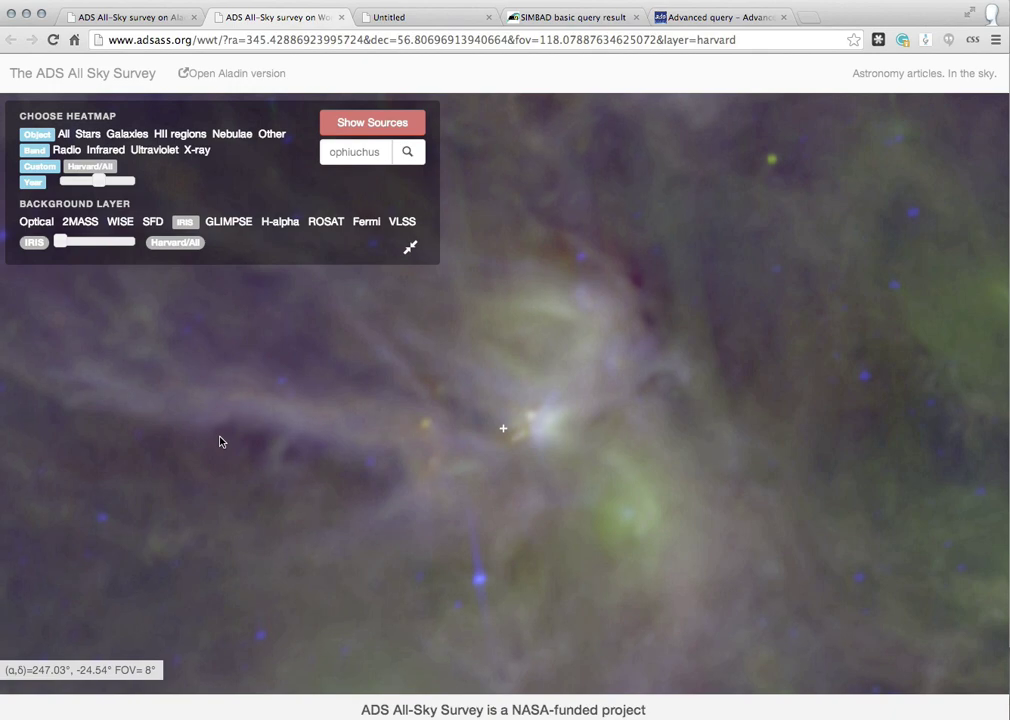
pyautogui.scroll(-3, 221, 441)
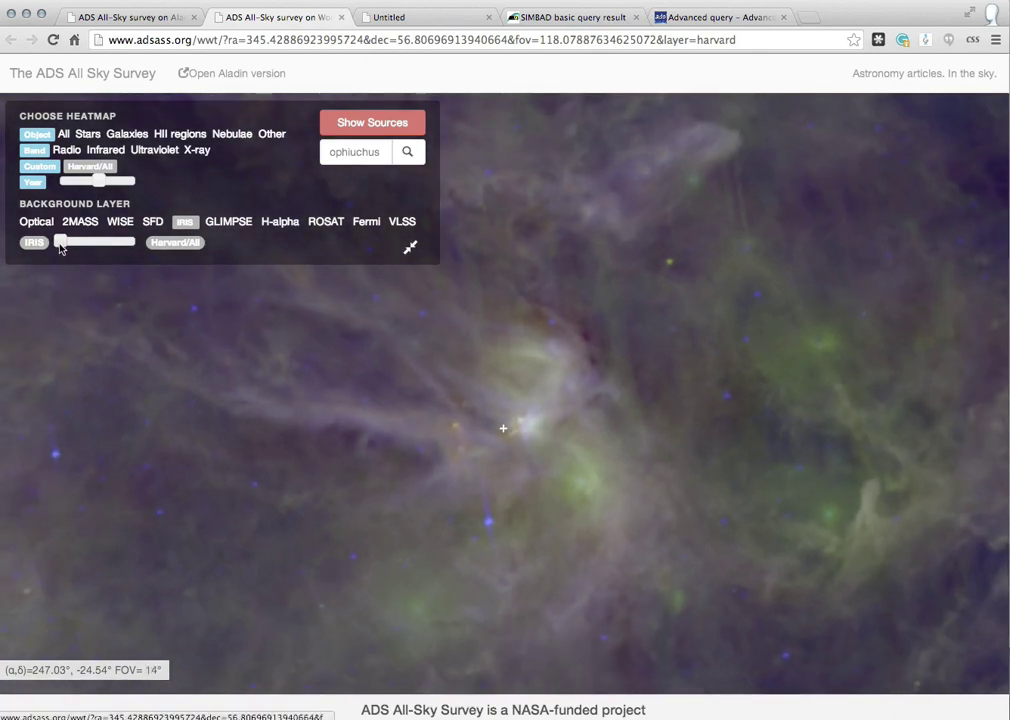
pyautogui.moveTo(61, 247)
pyautogui.mouseDown()
pyautogui.moveTo(114, 243)
pyautogui.moveTo(48, 252)
pyautogui.moveTo(108, 244)
pyautogui.moveTo(72, 248)
pyautogui.moveTo(82, 246)
pyautogui.mouseUp()
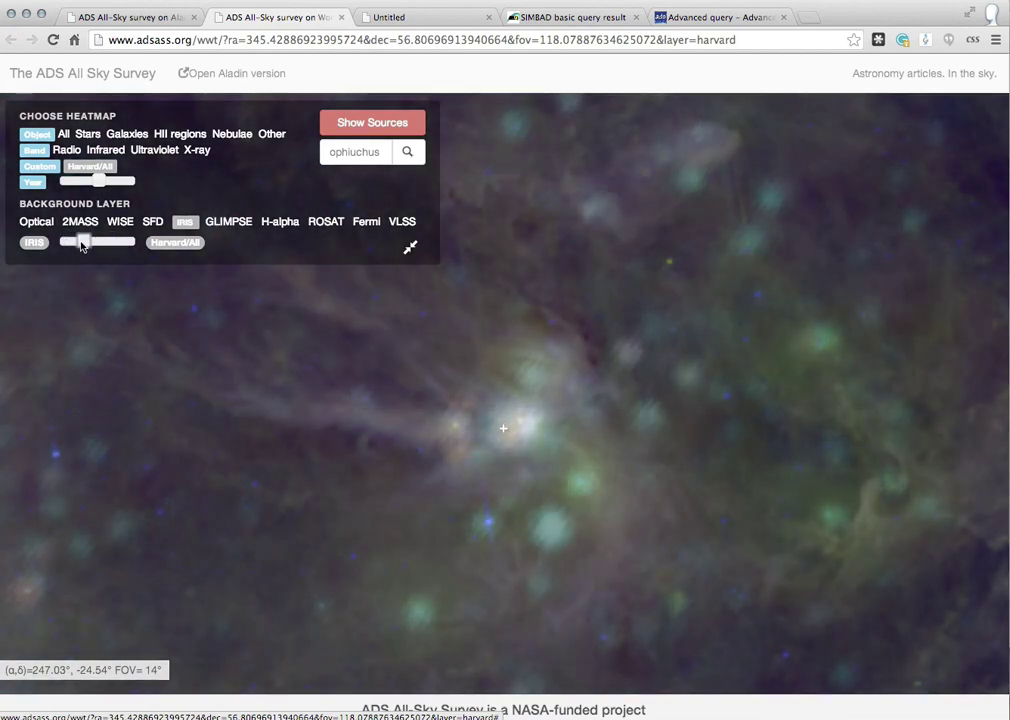
# Try the Stars heat map, then blend the Galaxies heat map over the IRIS background.
pyautogui.click(89, 135)
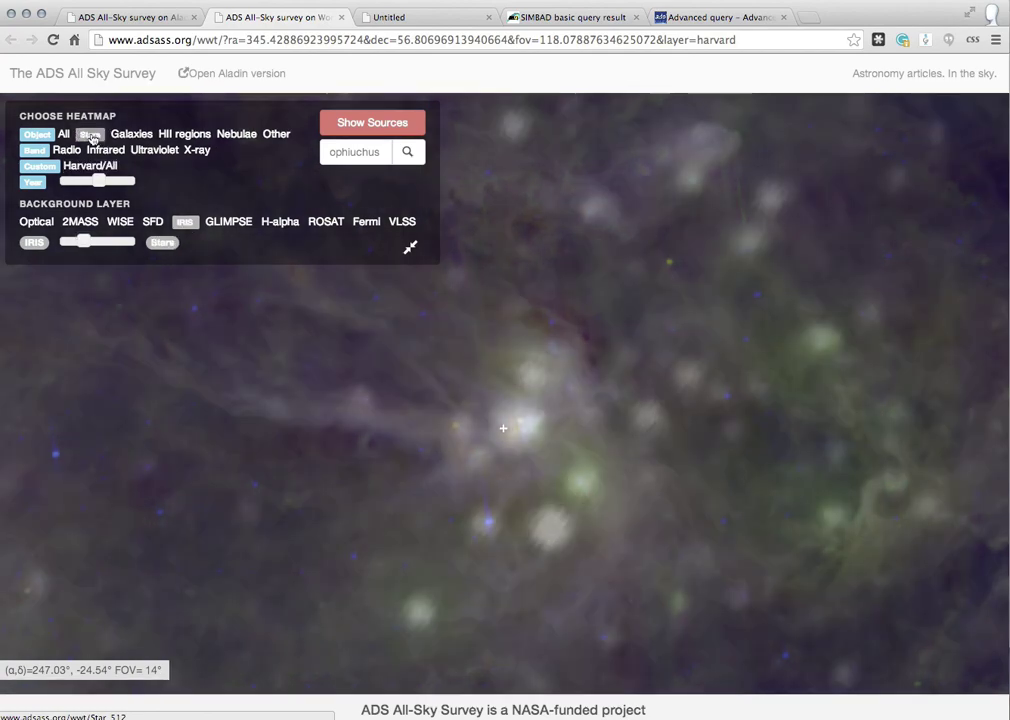
pyautogui.moveTo(86, 246)
pyautogui.mouseDown()
pyautogui.moveTo(124, 243)
pyautogui.moveTo(58, 243)
pyautogui.moveTo(94, 248)
pyautogui.mouseUp()
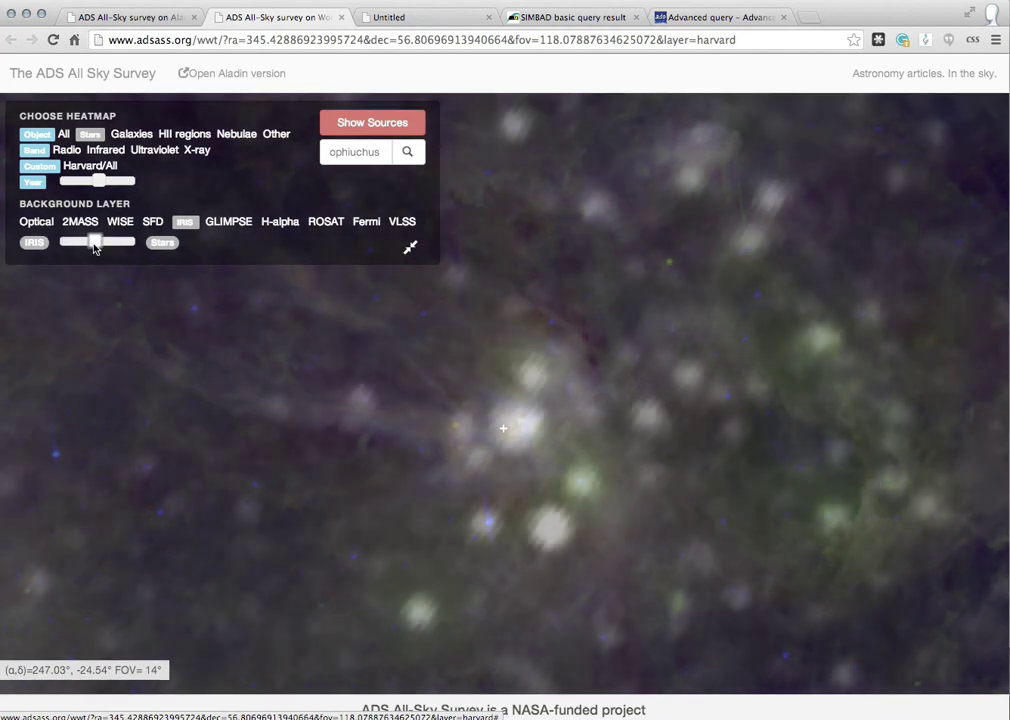
pyautogui.click(144, 136)
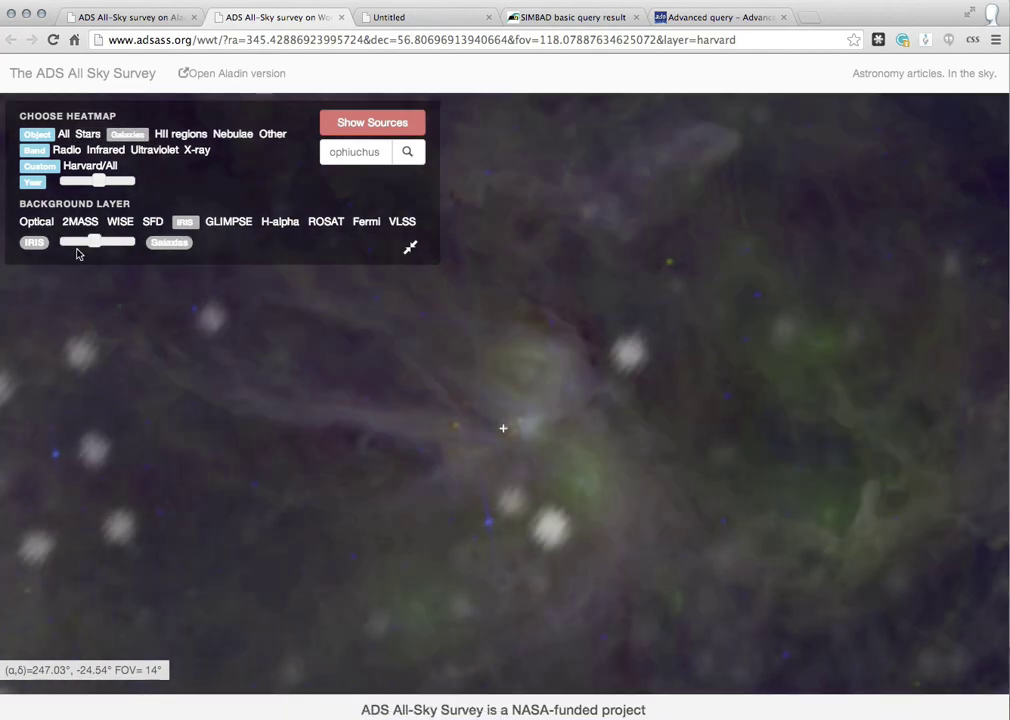
pyautogui.moveTo(92, 242)
pyautogui.mouseDown()
pyautogui.moveTo(121, 241)
pyautogui.moveTo(36, 244)
pyautogui.moveTo(90, 247)
pyautogui.mouseUp()
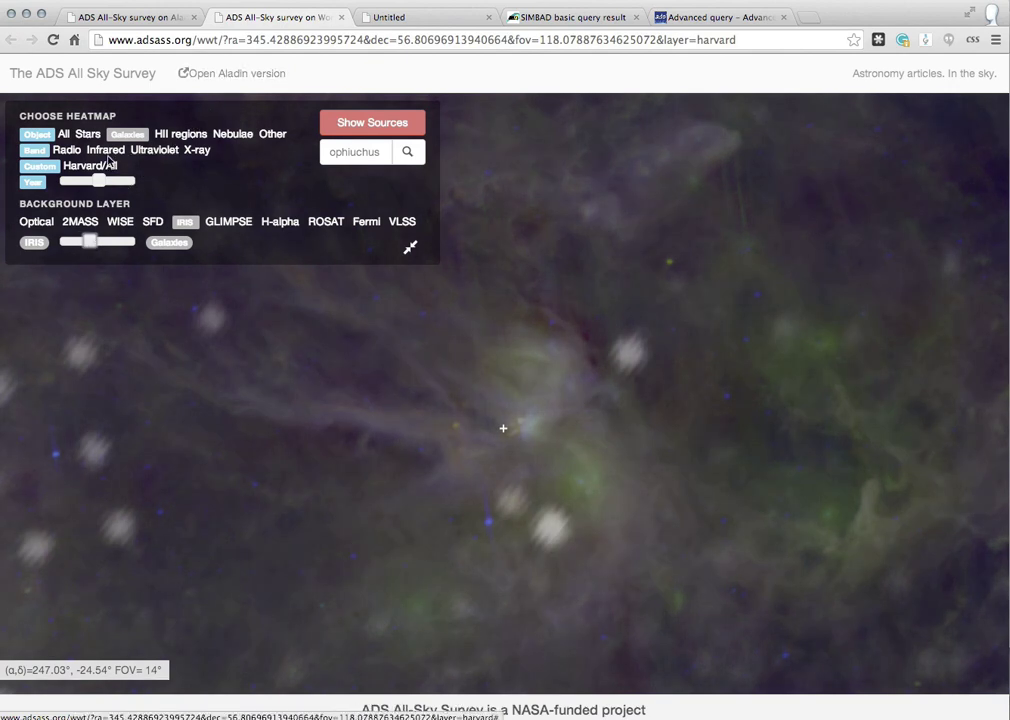
# Open the field in the Aladin version and start the guided tour past its welcome step.
pyautogui.click(203, 77)
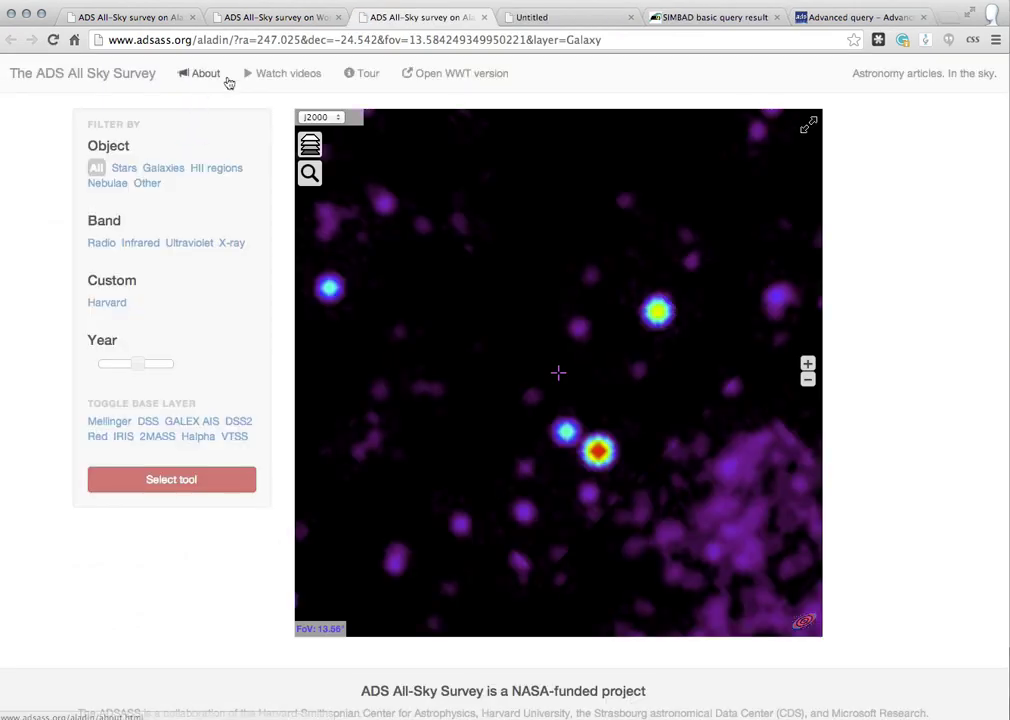
pyautogui.click(363, 77)
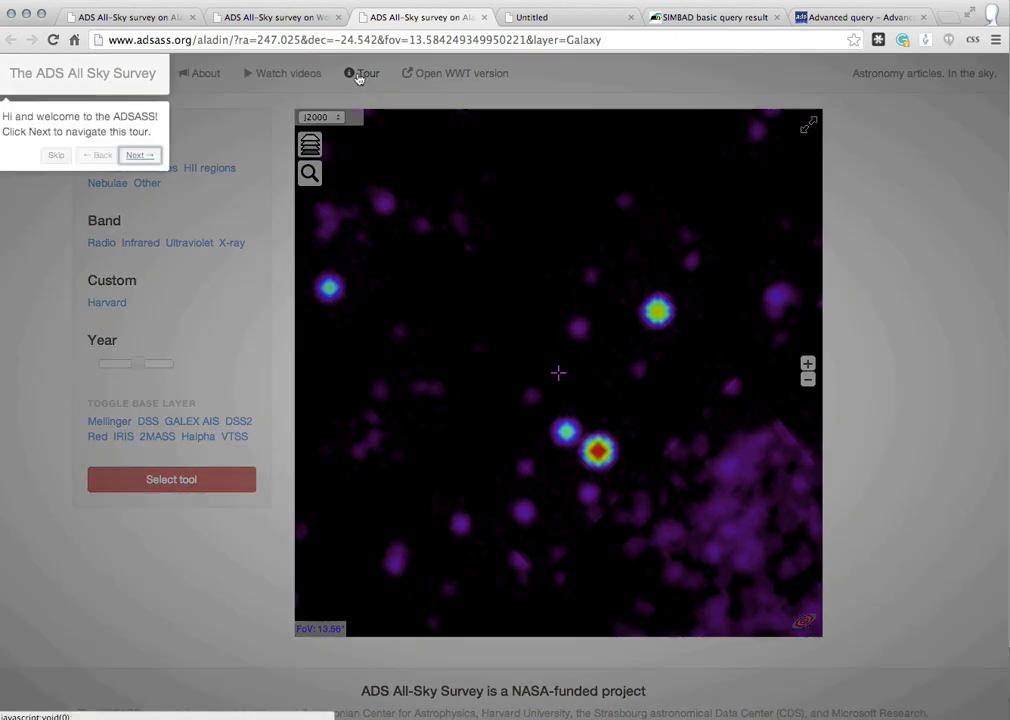
pyautogui.click(139, 157)
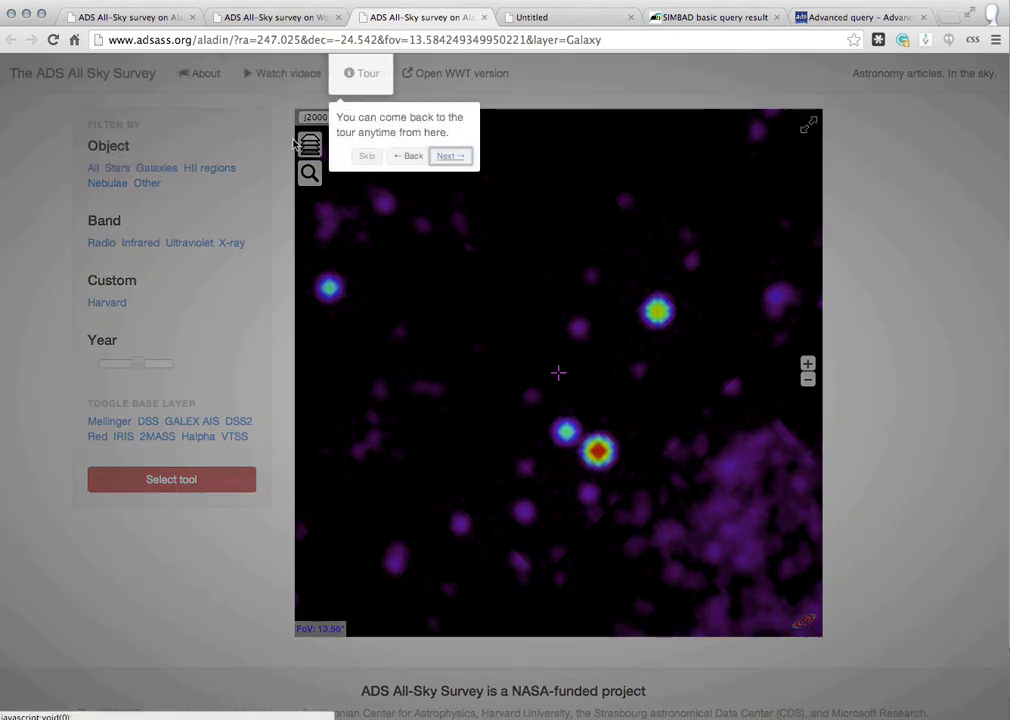
pyautogui.click(450, 161)
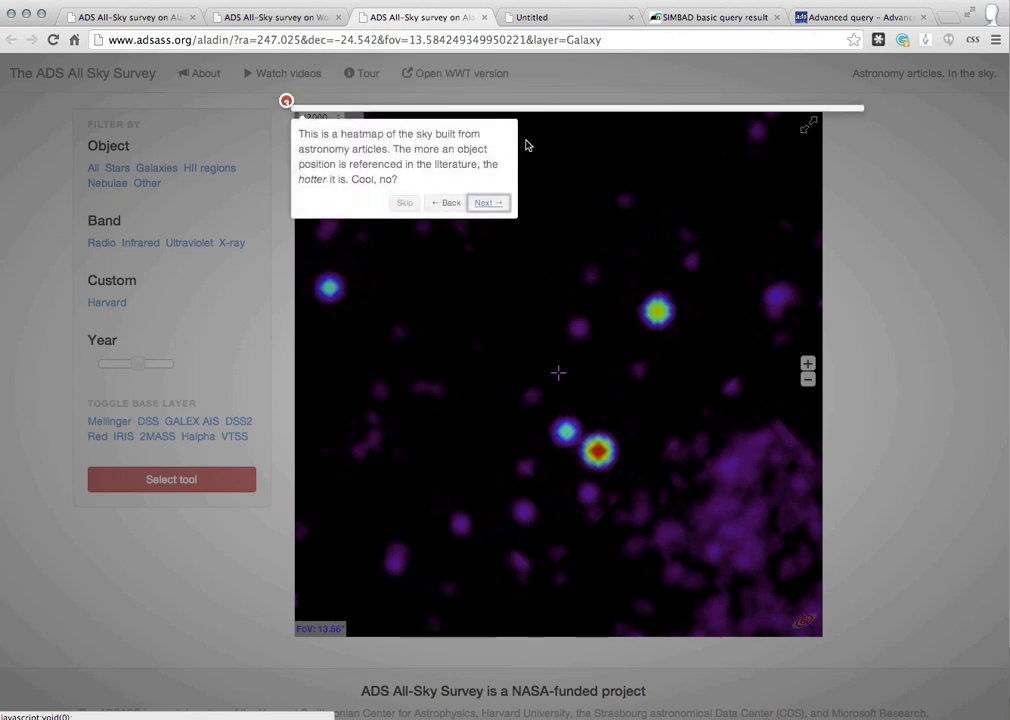
# Advance through the filtering, band, year, facet and layer tour steps to the acknowledgements.
pyautogui.click(496, 206)
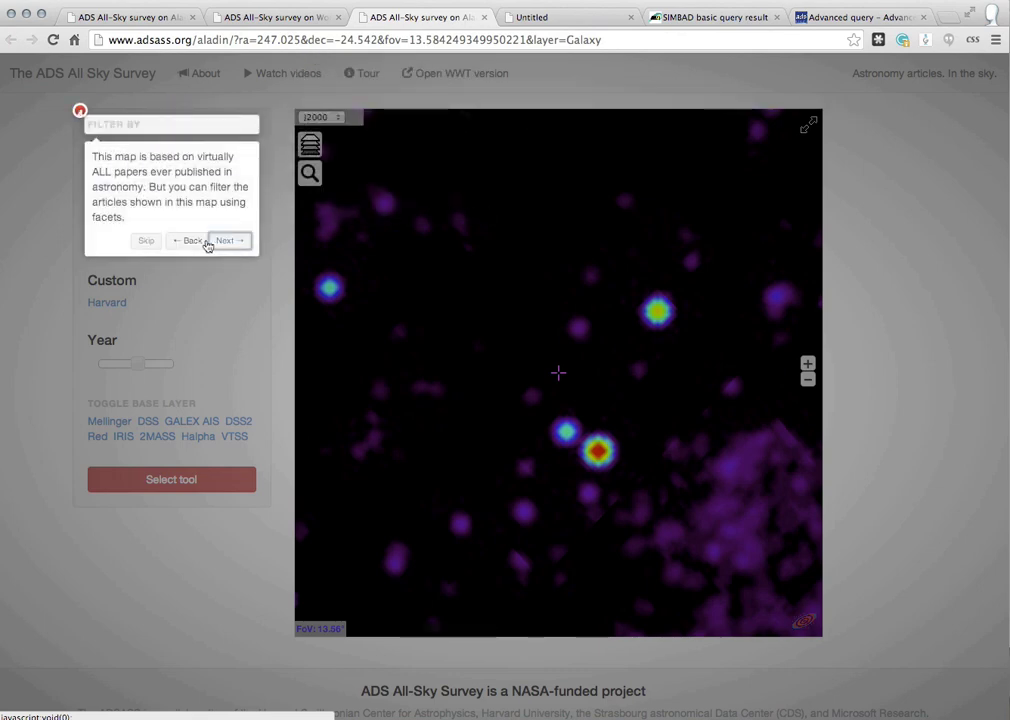
pyautogui.click(213, 241)
pyautogui.click(214, 253)
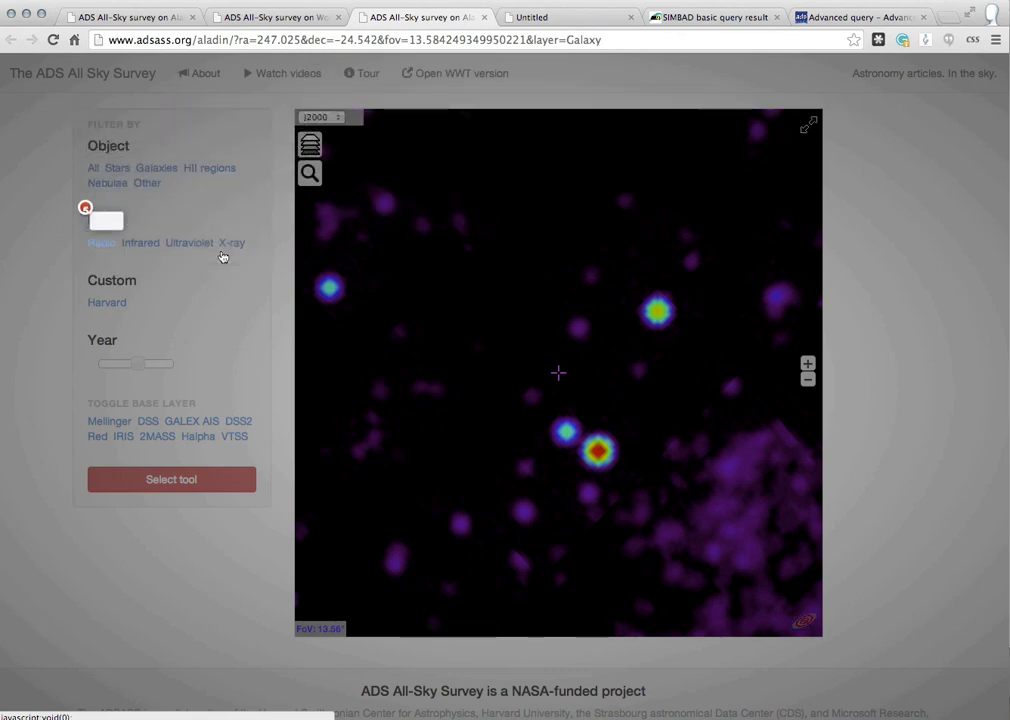
pyautogui.click(208, 377)
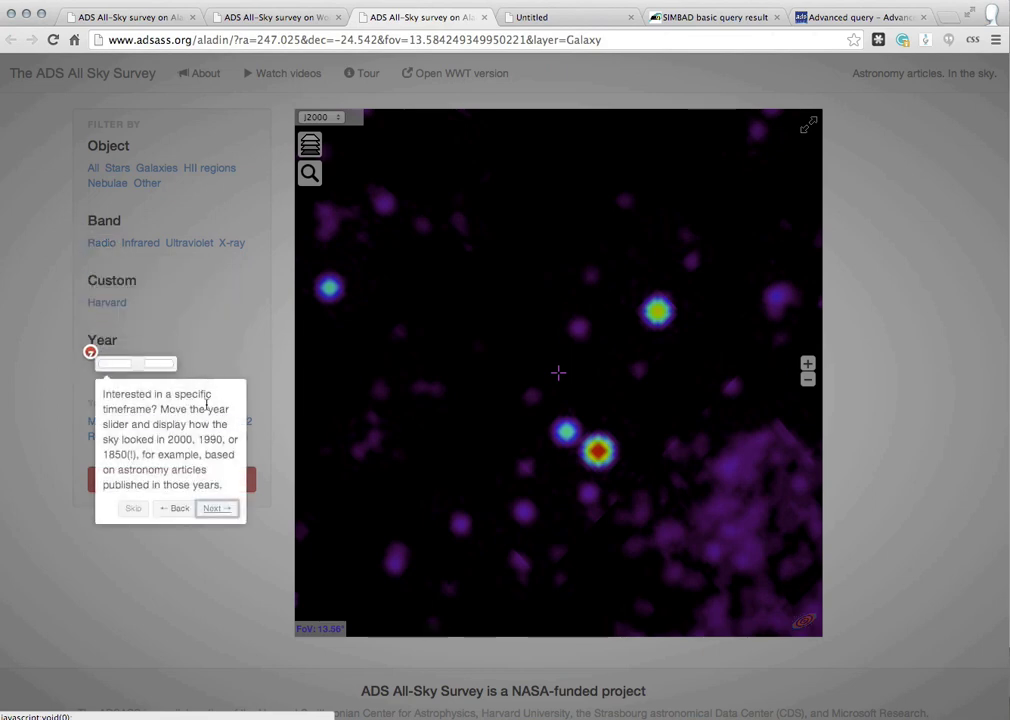
pyautogui.click(214, 513)
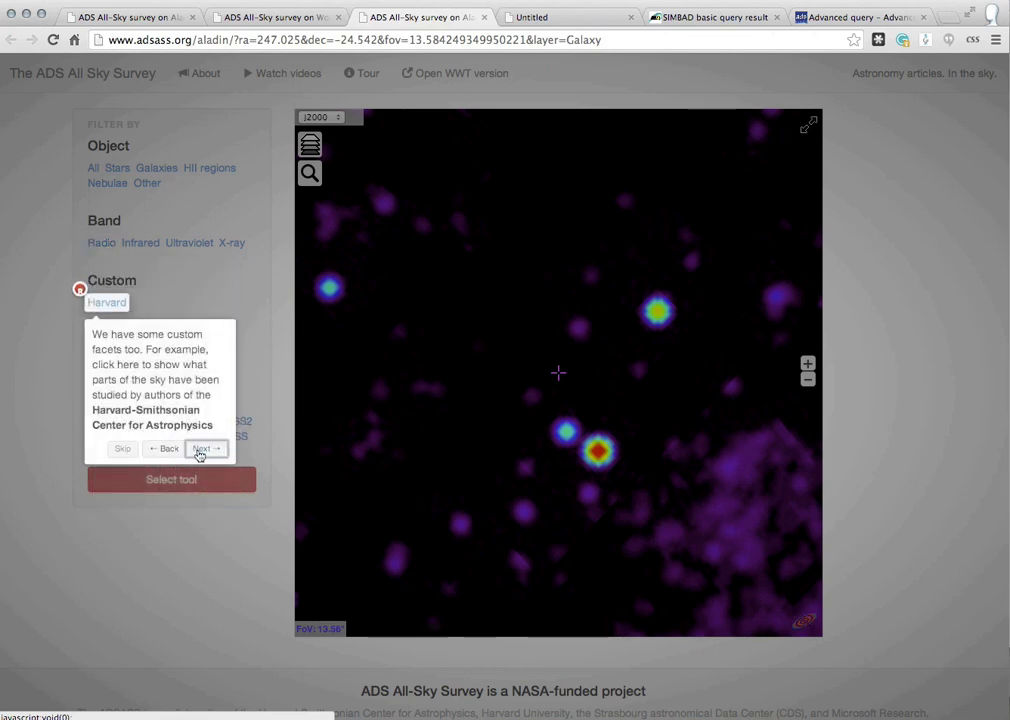
pyautogui.click(201, 448)
pyautogui.click(299, 567)
pyautogui.click(389, 624)
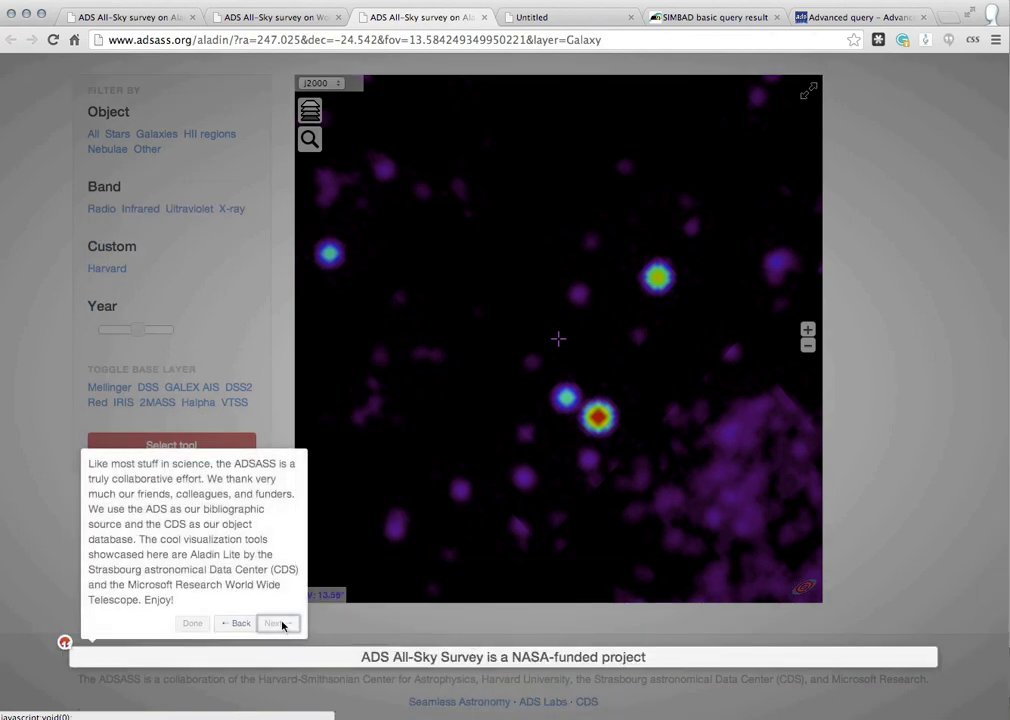